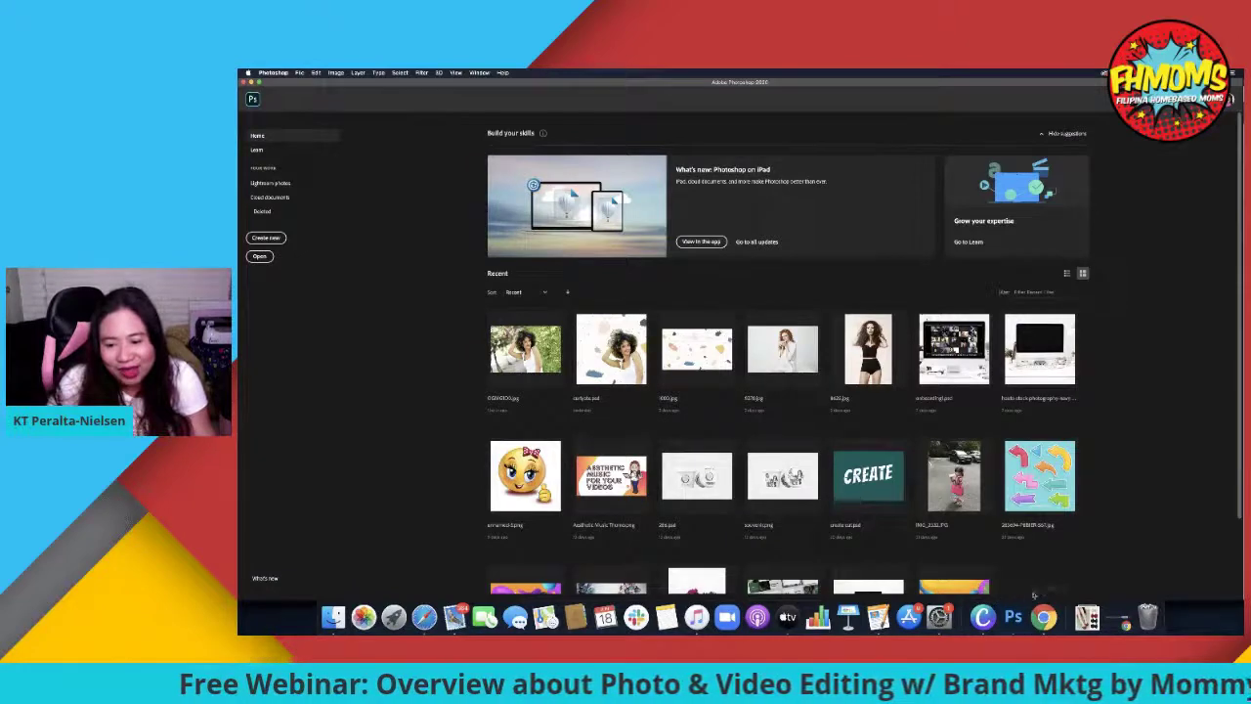
Browse the Launchpad pages to review the installed creative applications
{"action": "left_click", "coordinate": [394, 617]}
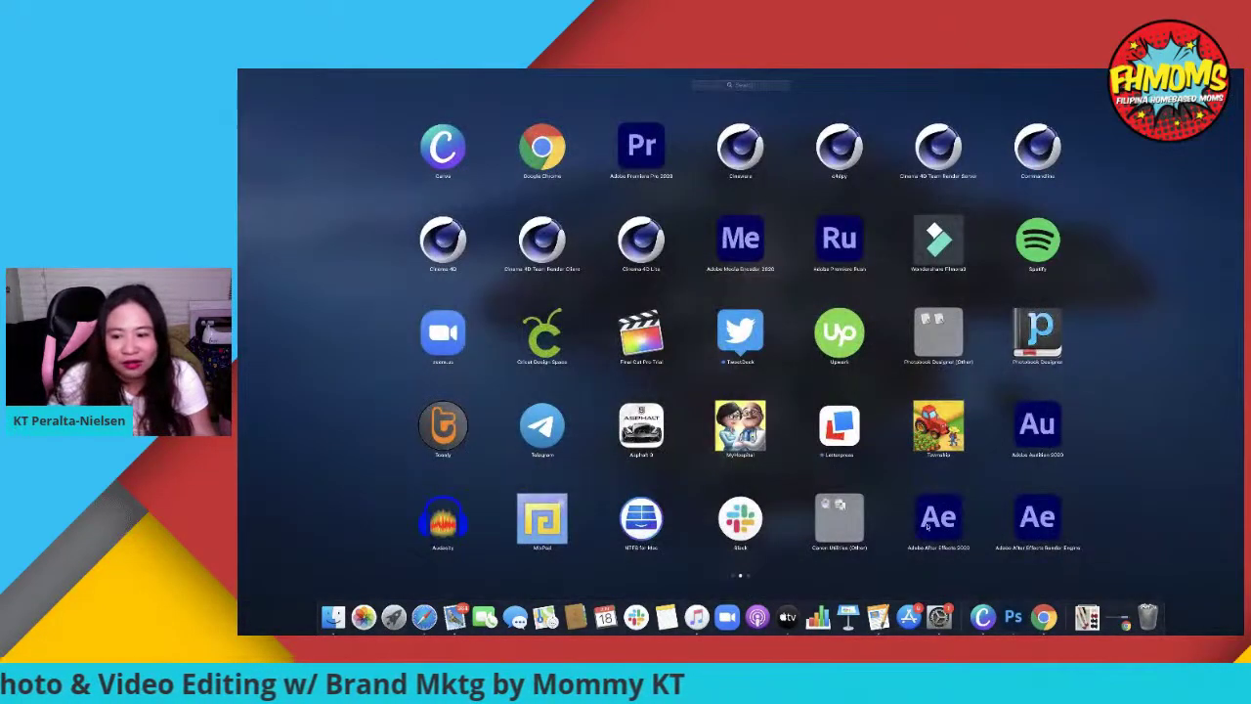
{"action": "scroll", "coordinate": [911, 493], "scroll_direction": "left", "scroll_amount": 3}
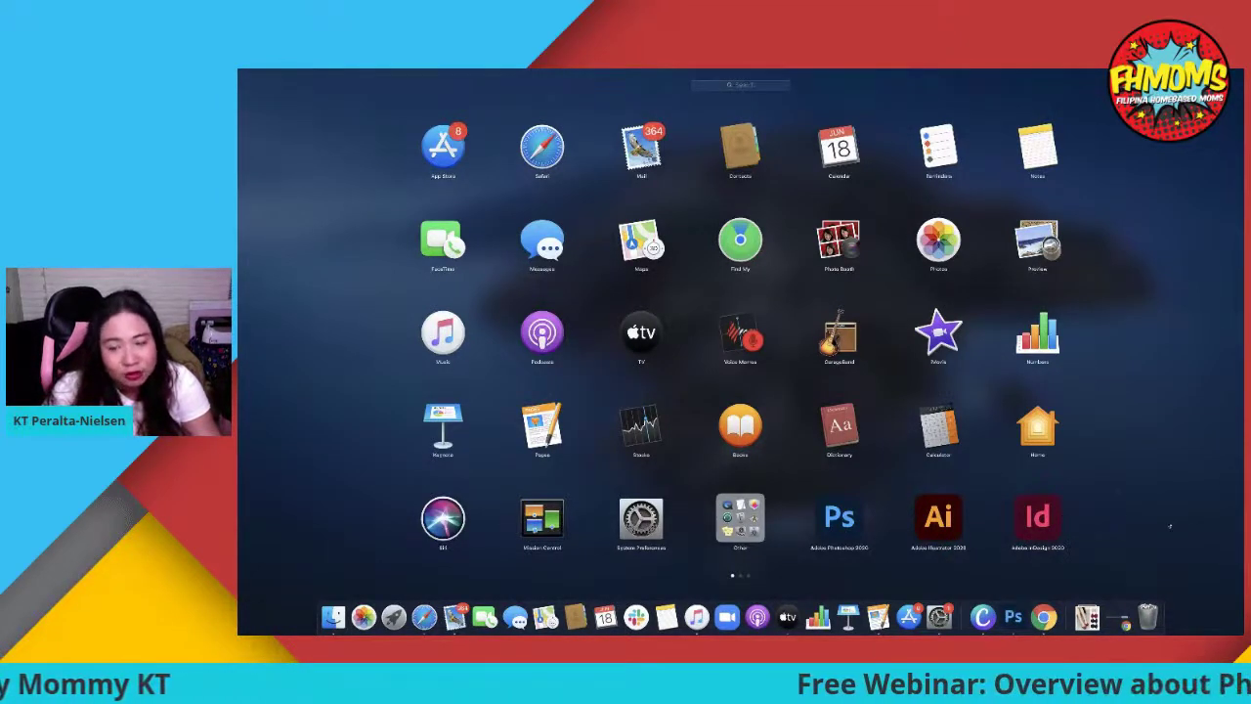
{"action": "scroll", "coordinate": [1170, 525], "scroll_direction": "right", "scroll_amount": 5}
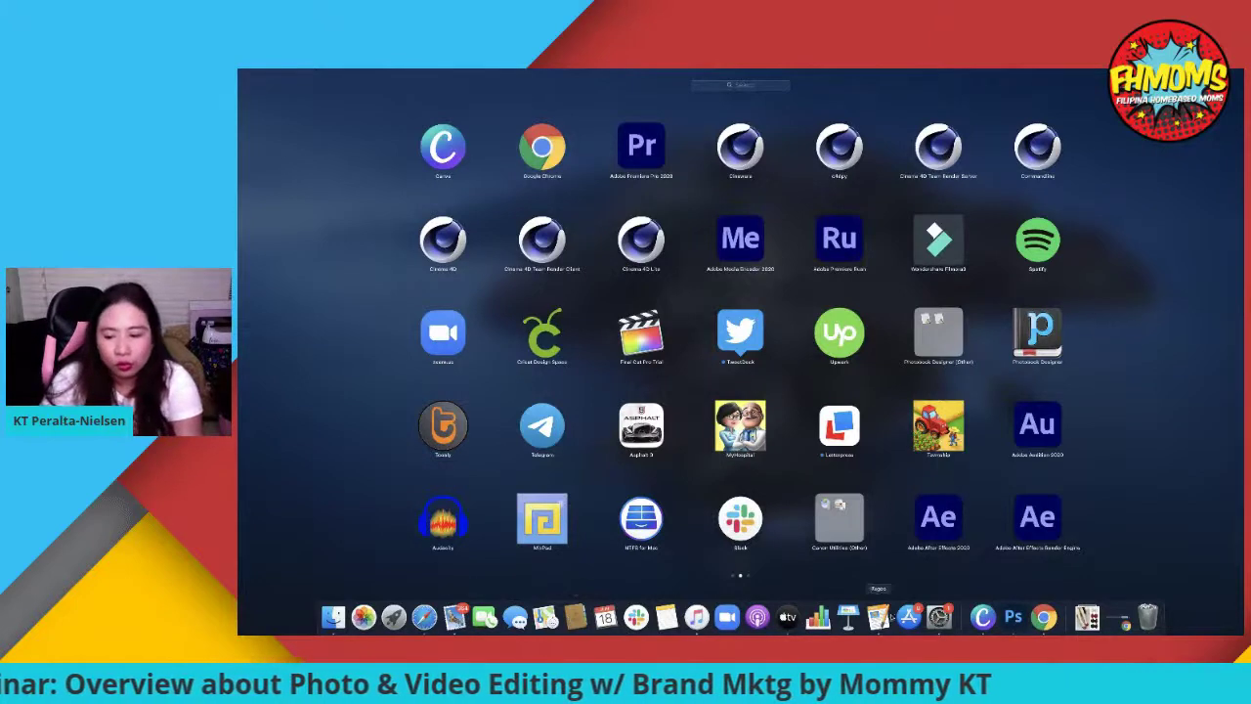
Switch to Photoshop, open the recent photo of the curly-haired woman in a garden, and hide its grid overlay
{"action": "left_click", "coordinate": [1013, 616]}
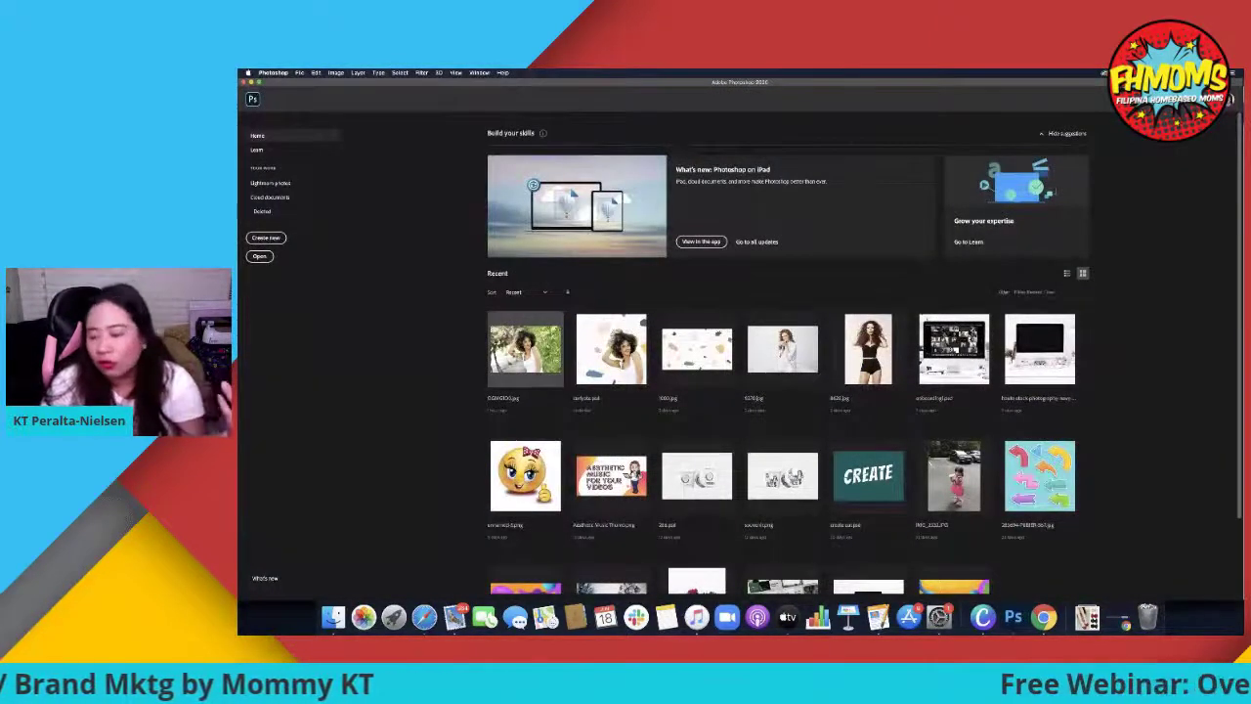
{"action": "left_click", "coordinate": [518, 360]}
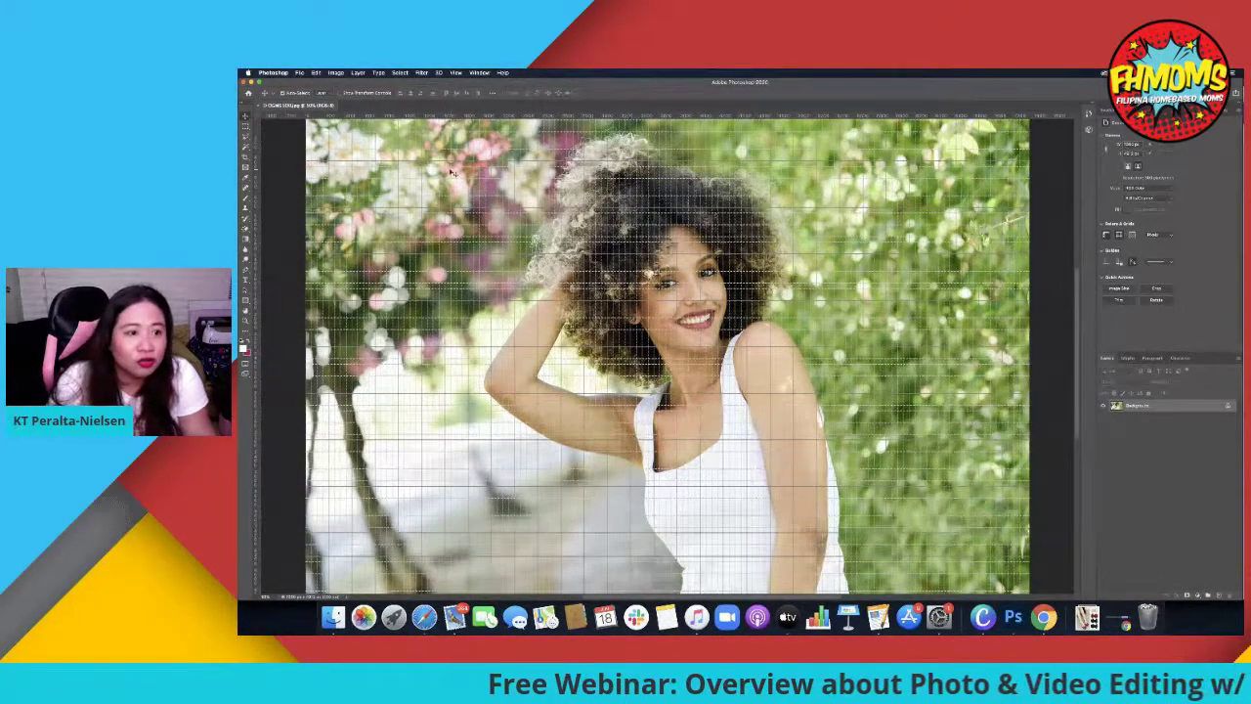
{"action": "left_click", "coordinate": [455, 72]}
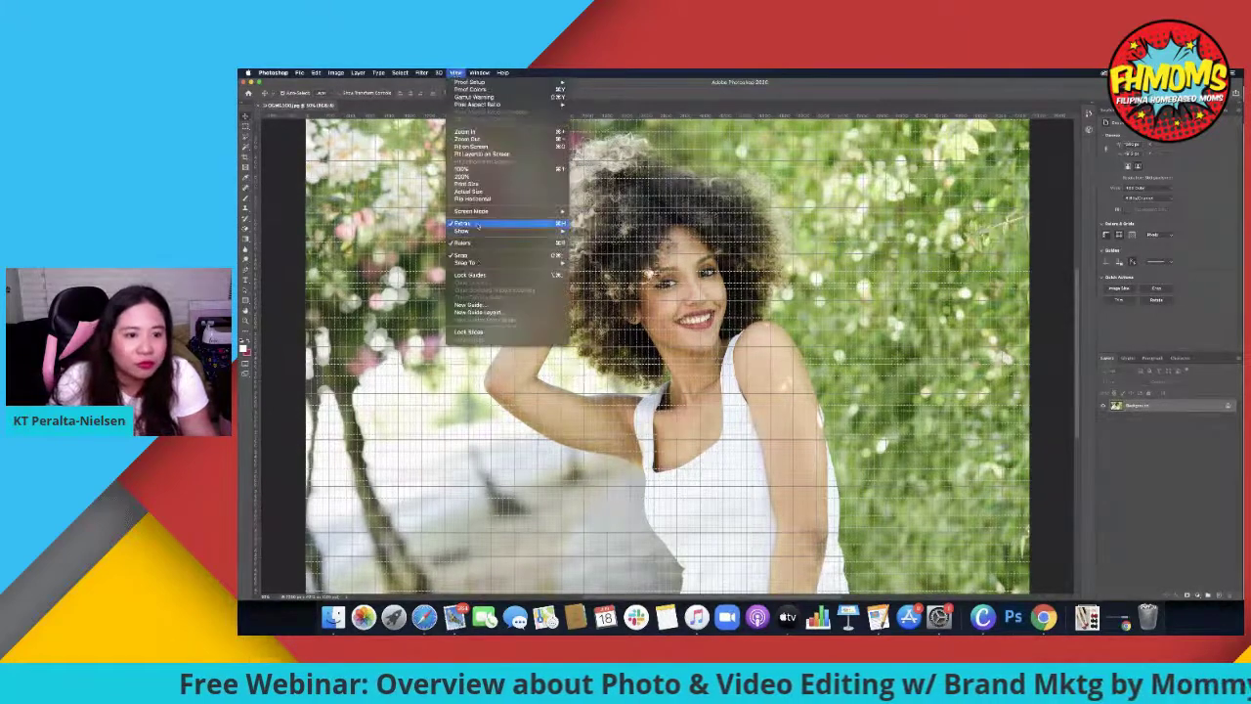
{"action": "left_click", "coordinate": [488, 227]}
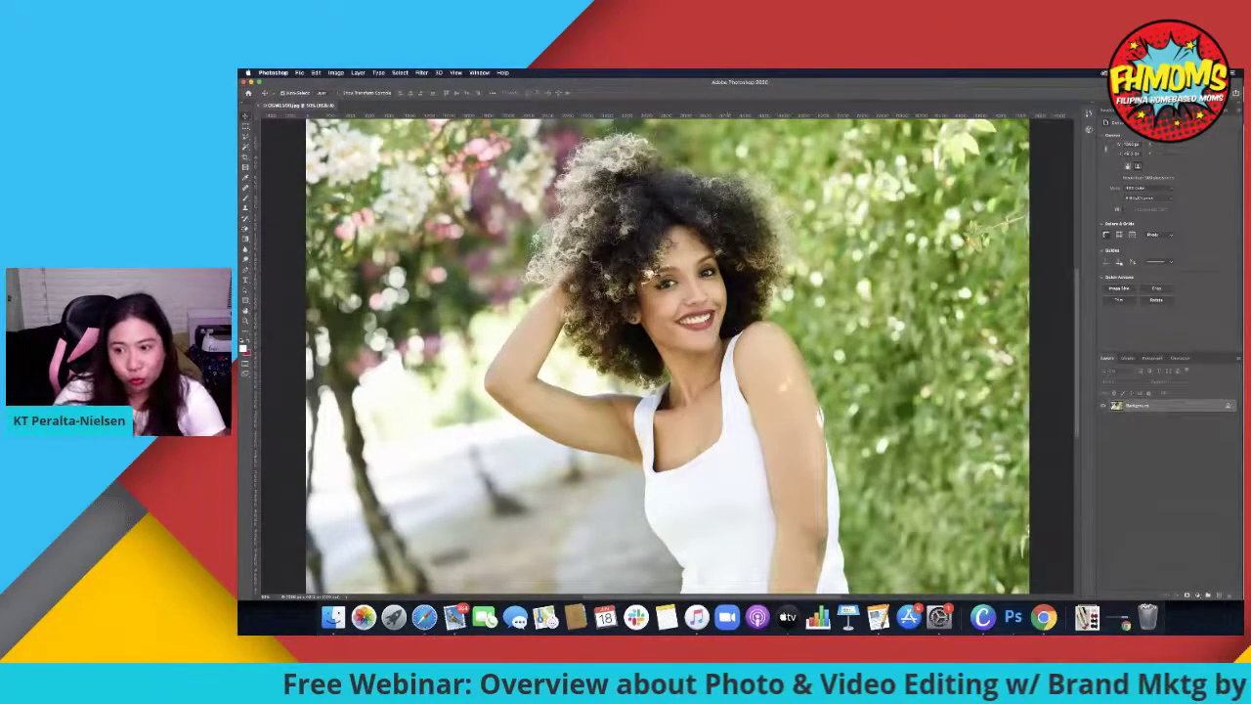
Unlock the photo's background layer, select the woman with Select Subject, and shift her toward the right side of the photo
{"action": "left_click", "coordinate": [1228, 405]}
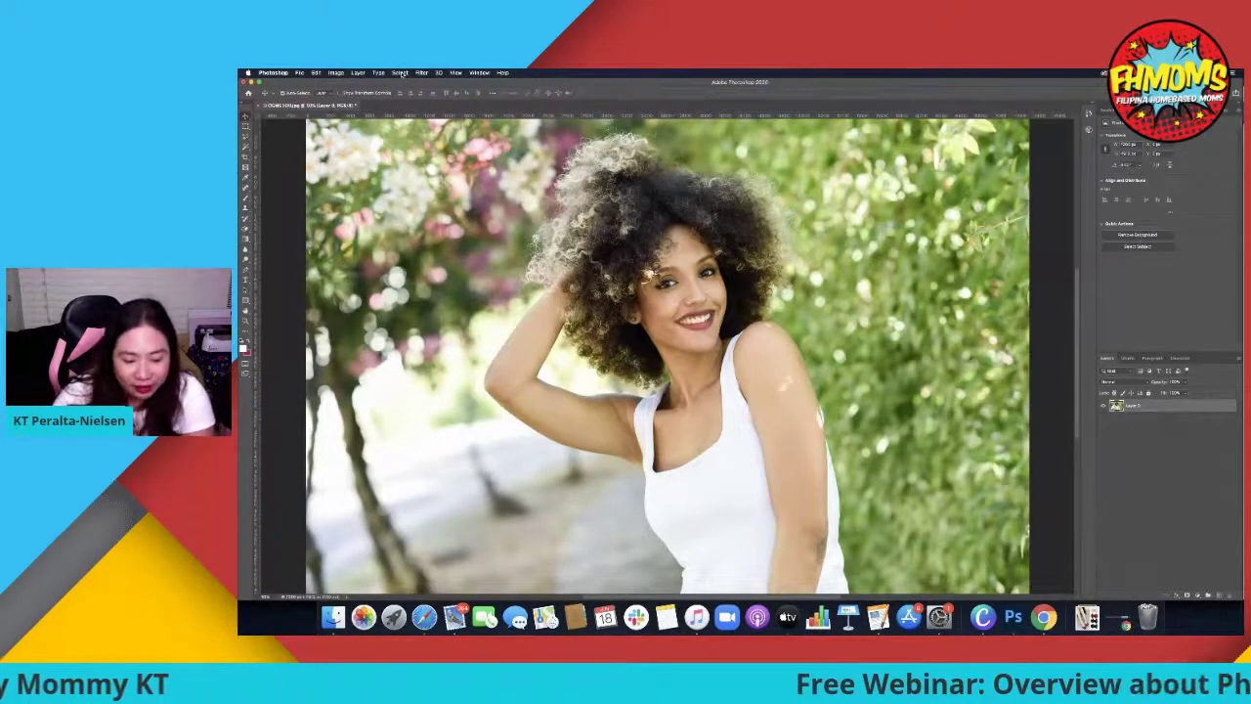
{"action": "left_click", "coordinate": [399, 73]}
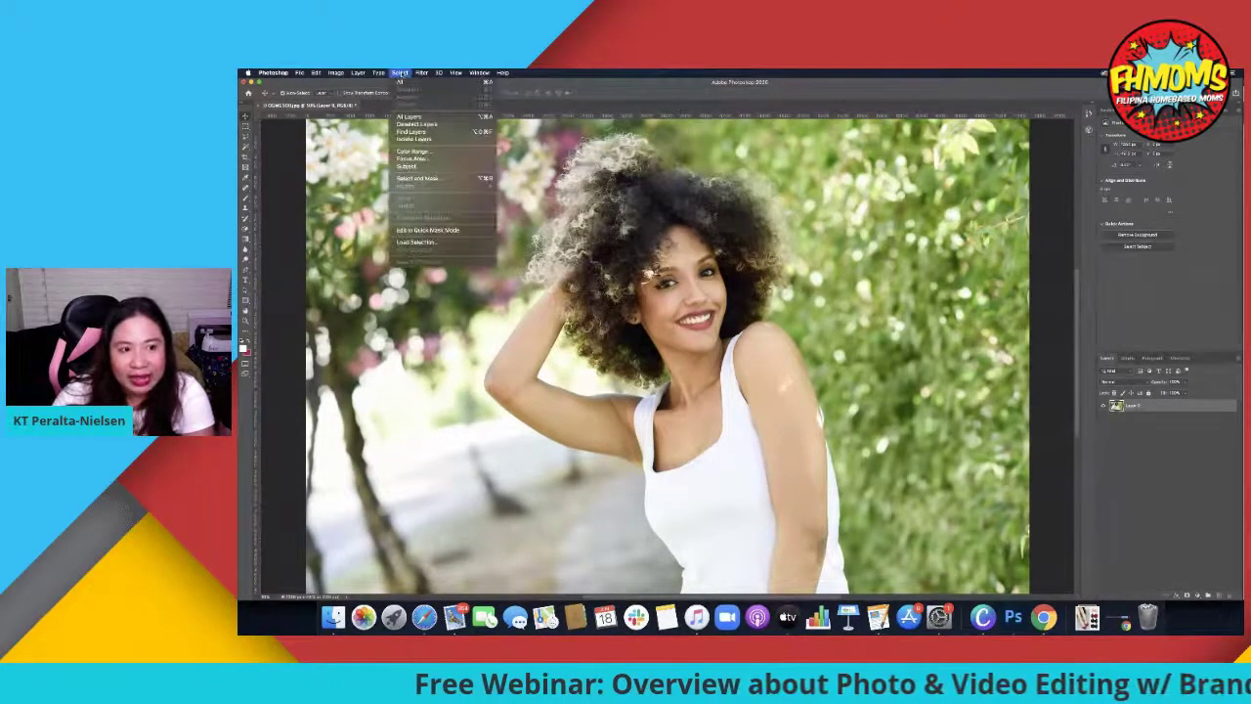
{"action": "left_click", "coordinate": [416, 167]}
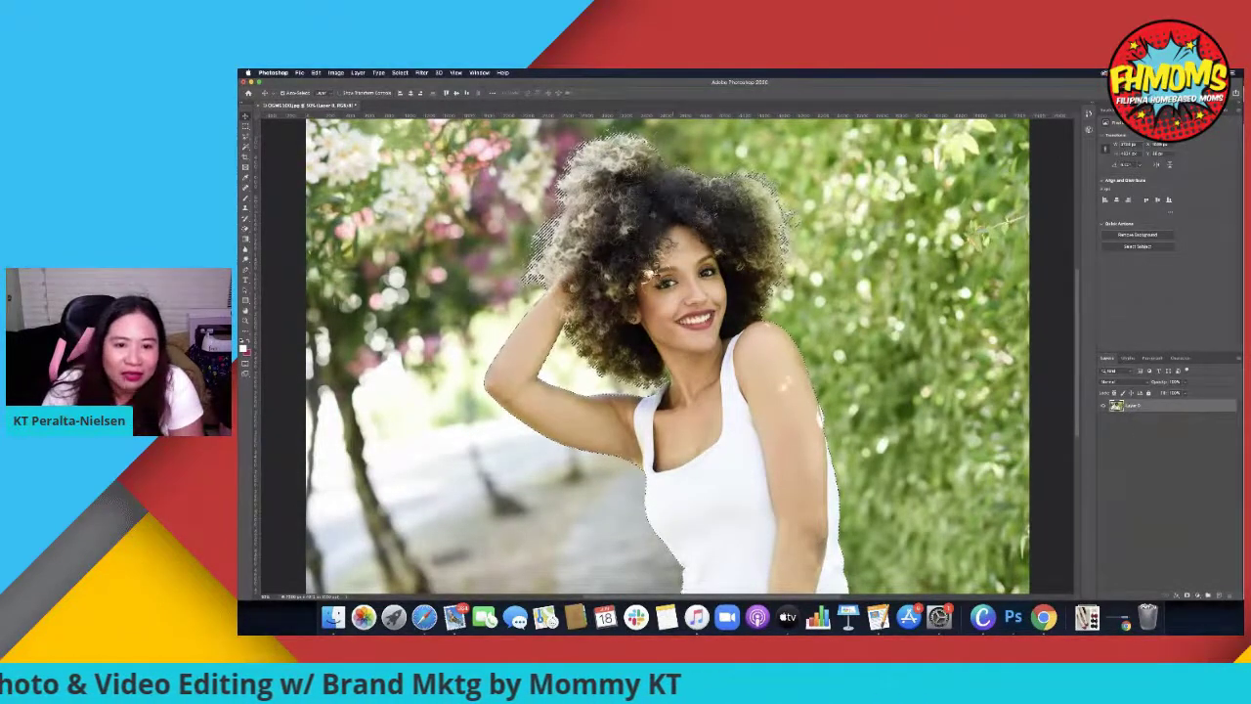
{"action": "left_click_drag", "start_coordinate": [577, 190], "coordinate": [759, 185]}
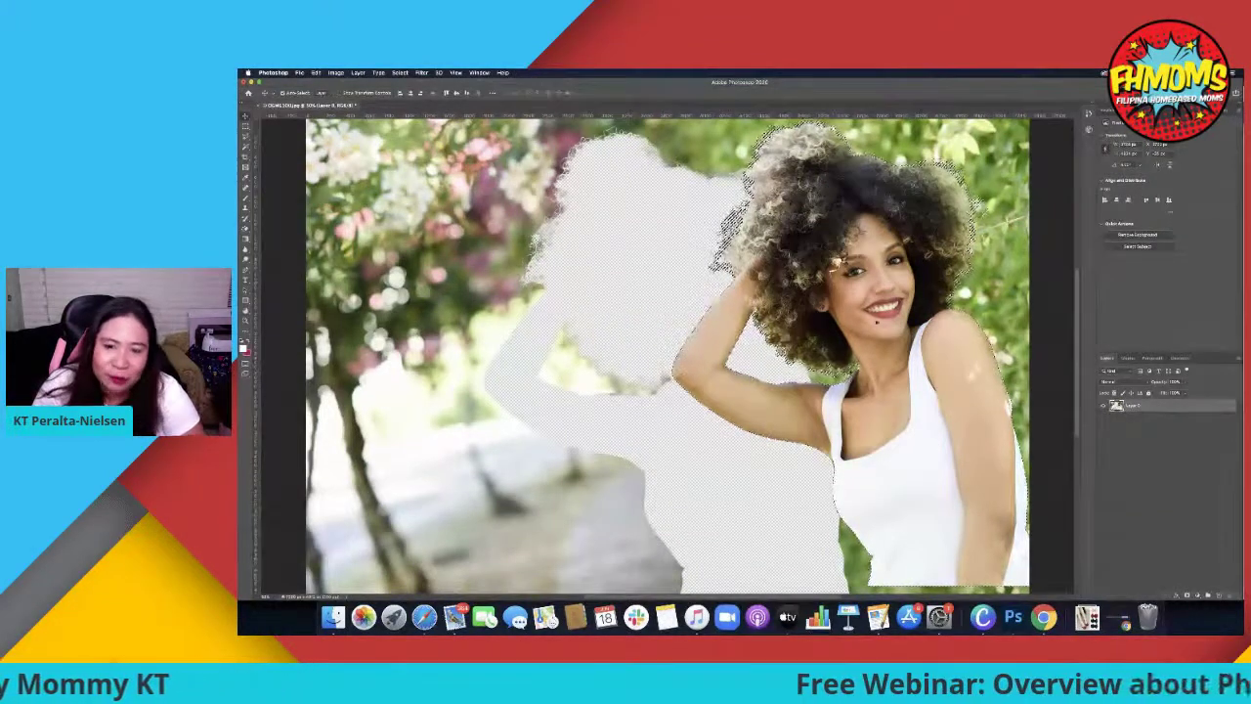
{"action": "left_click_drag", "start_coordinate": [881, 284], "coordinate": [831, 295]}
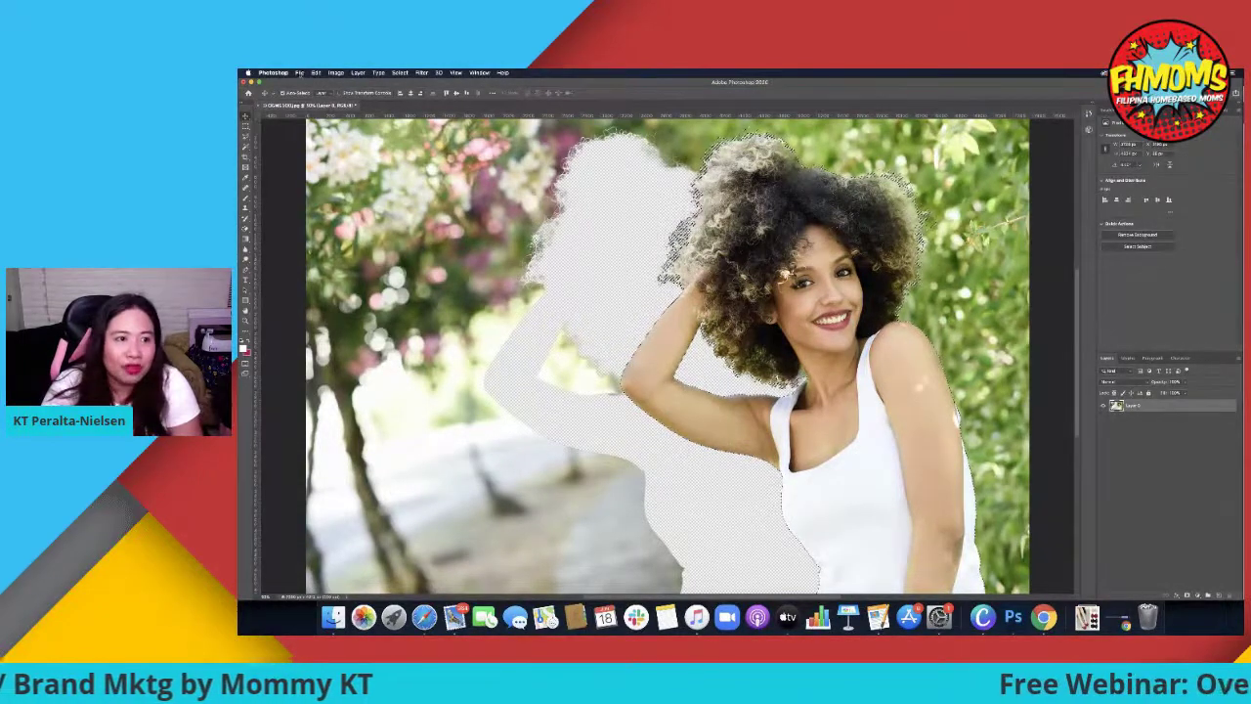
{"action": "left_click", "coordinate": [300, 72]}
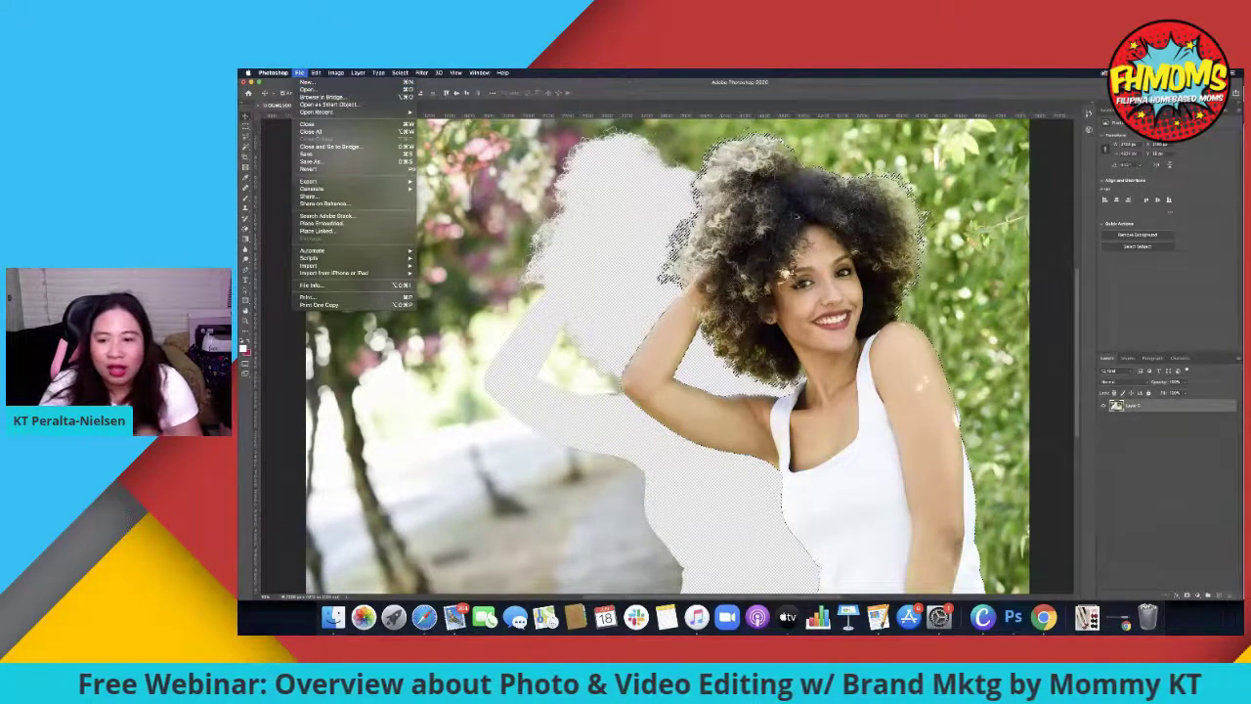
{"action": "key", "text": "Escape"}
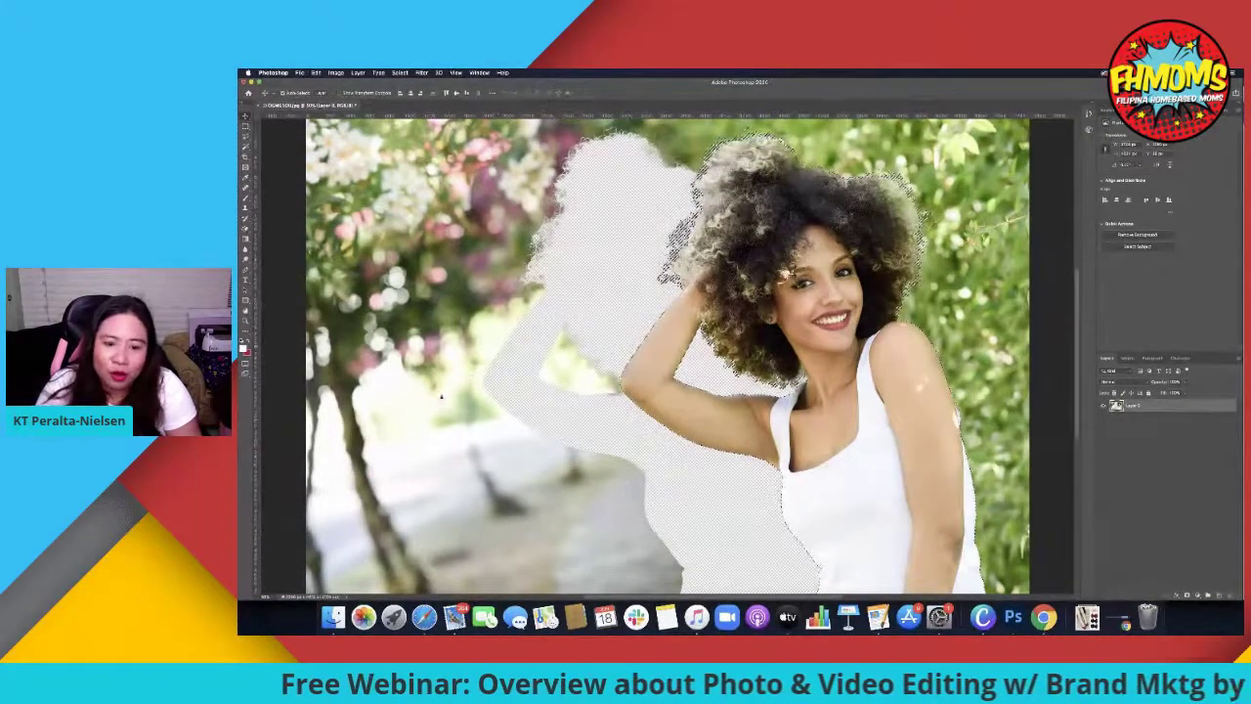
{"action": "left_click", "coordinate": [299, 73]}
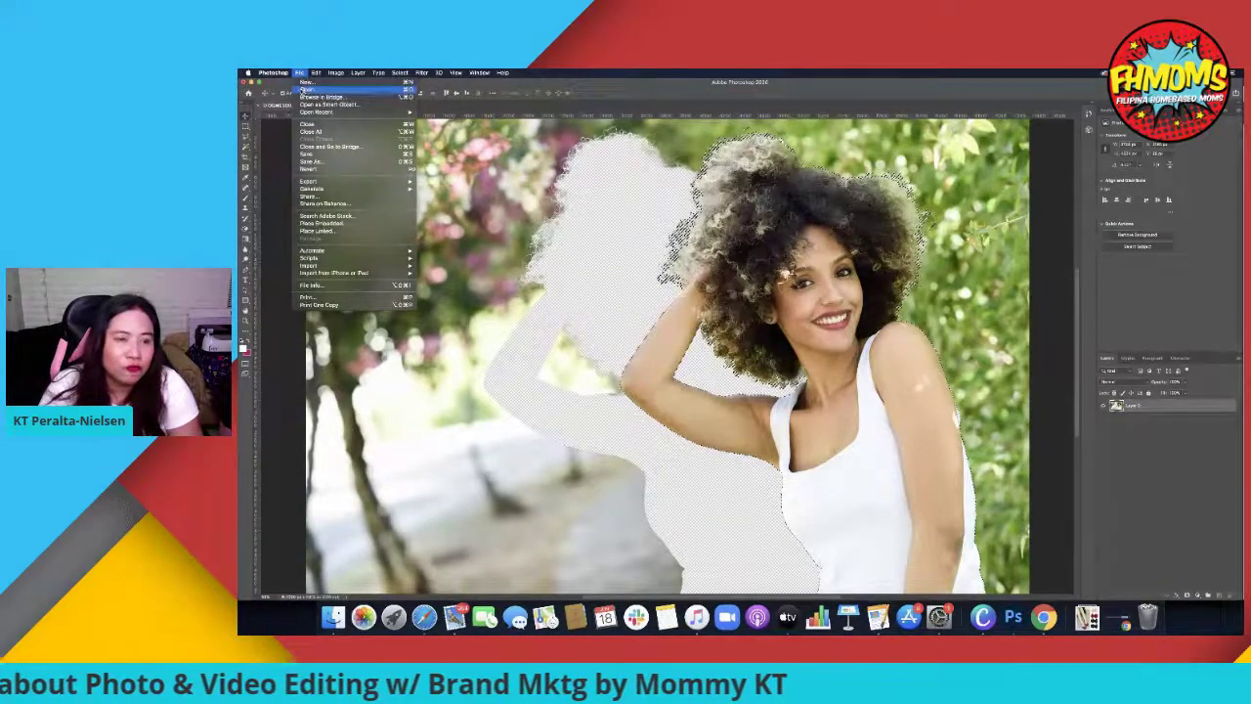
{"action": "left_click", "coordinate": [302, 90]}
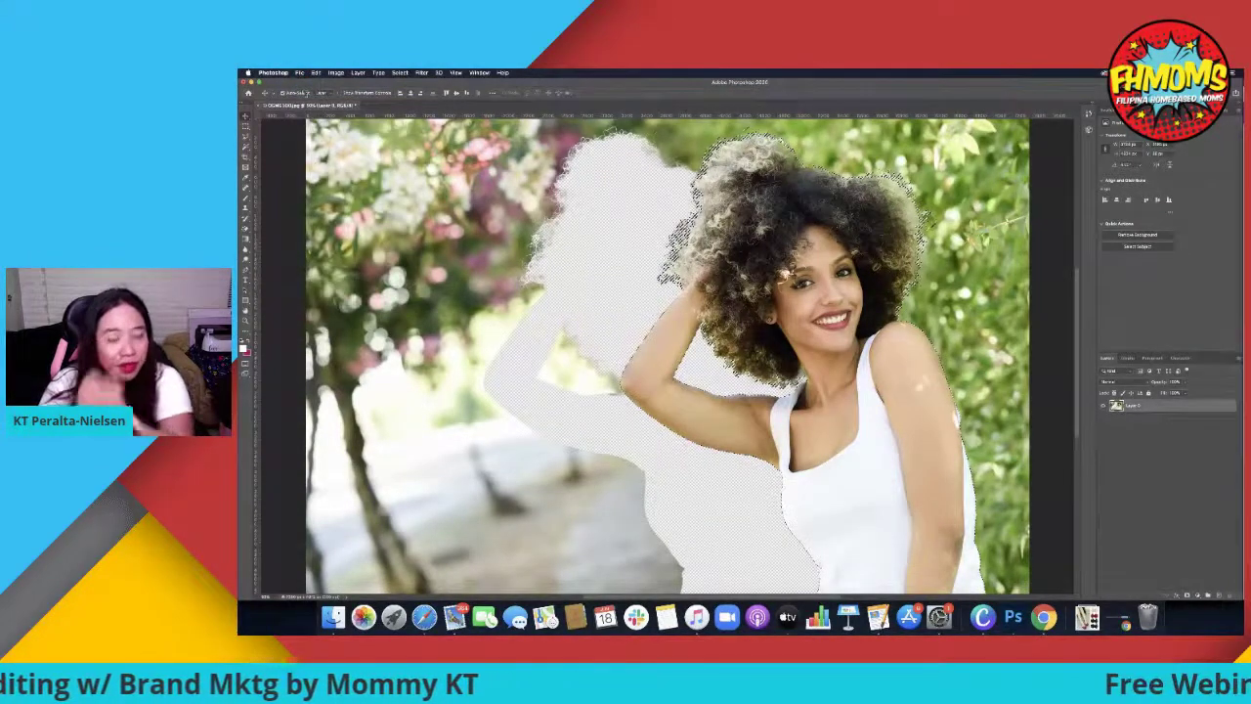
{"action": "key", "text": "Escape"}
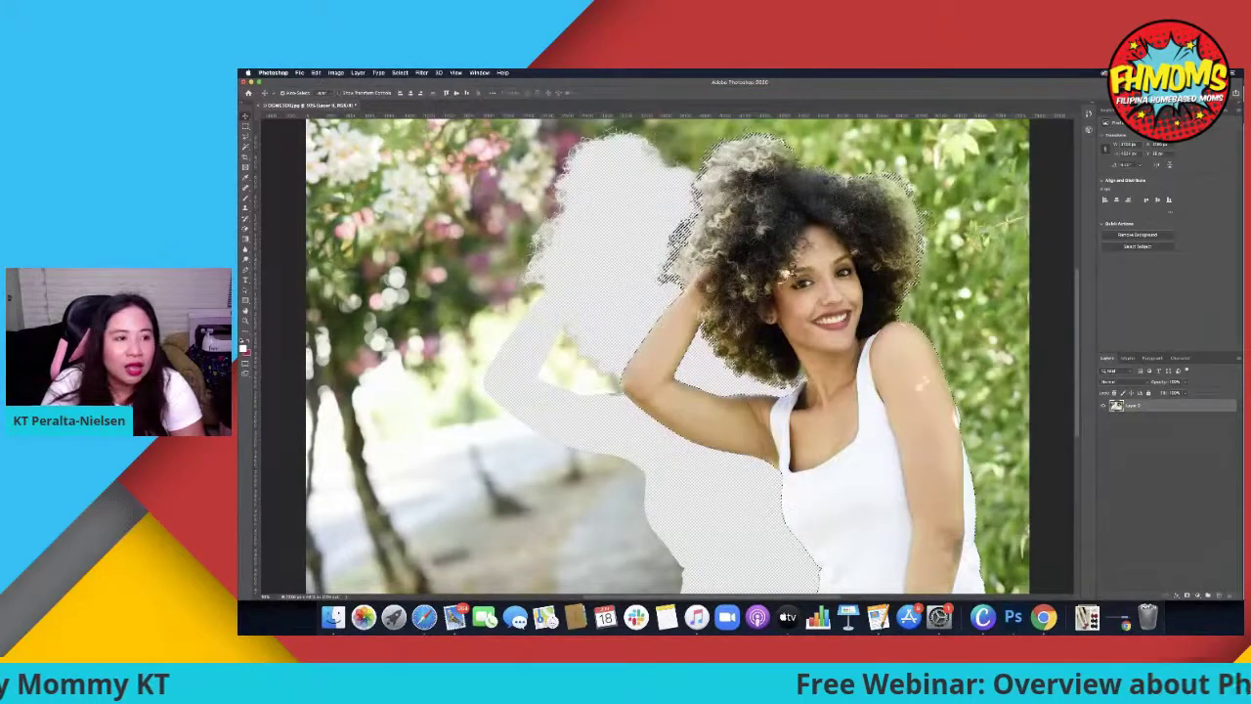
Create a new blank white square document from the most recent custom preset
{"action": "left_click", "coordinate": [299, 72]}
{"action": "left_click", "coordinate": [302, 89]}
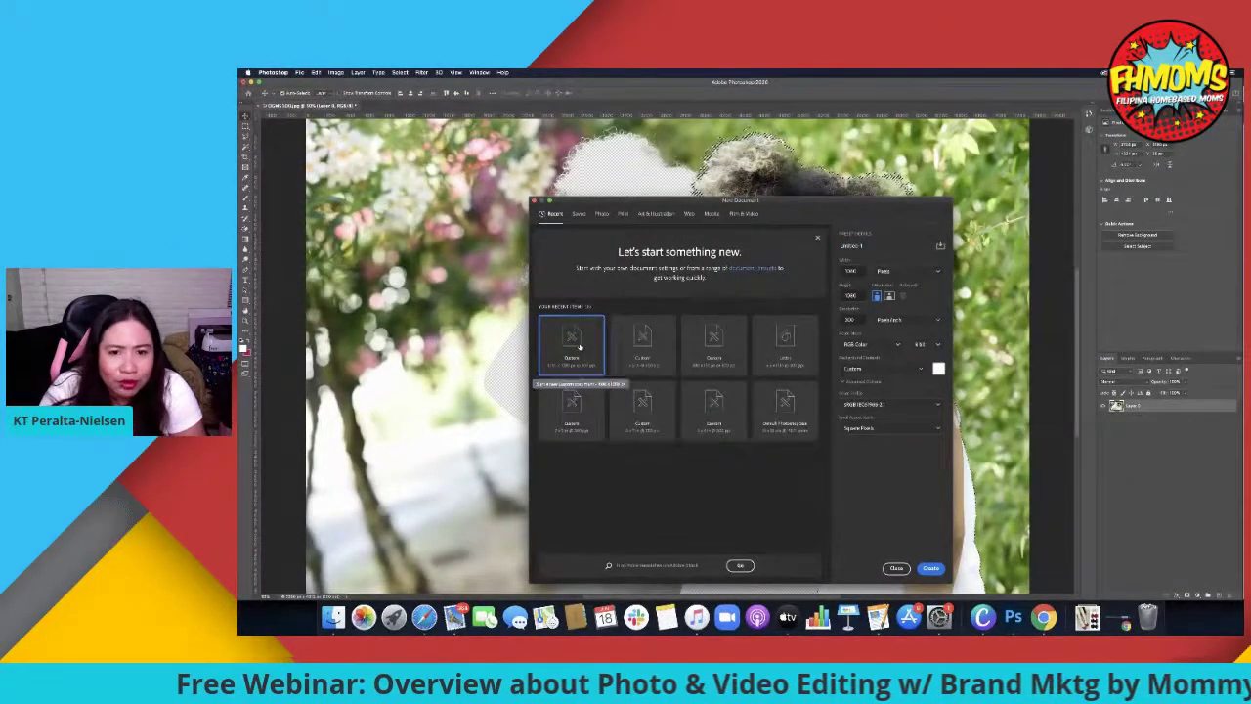
{"action": "key", "text": "Escape"}
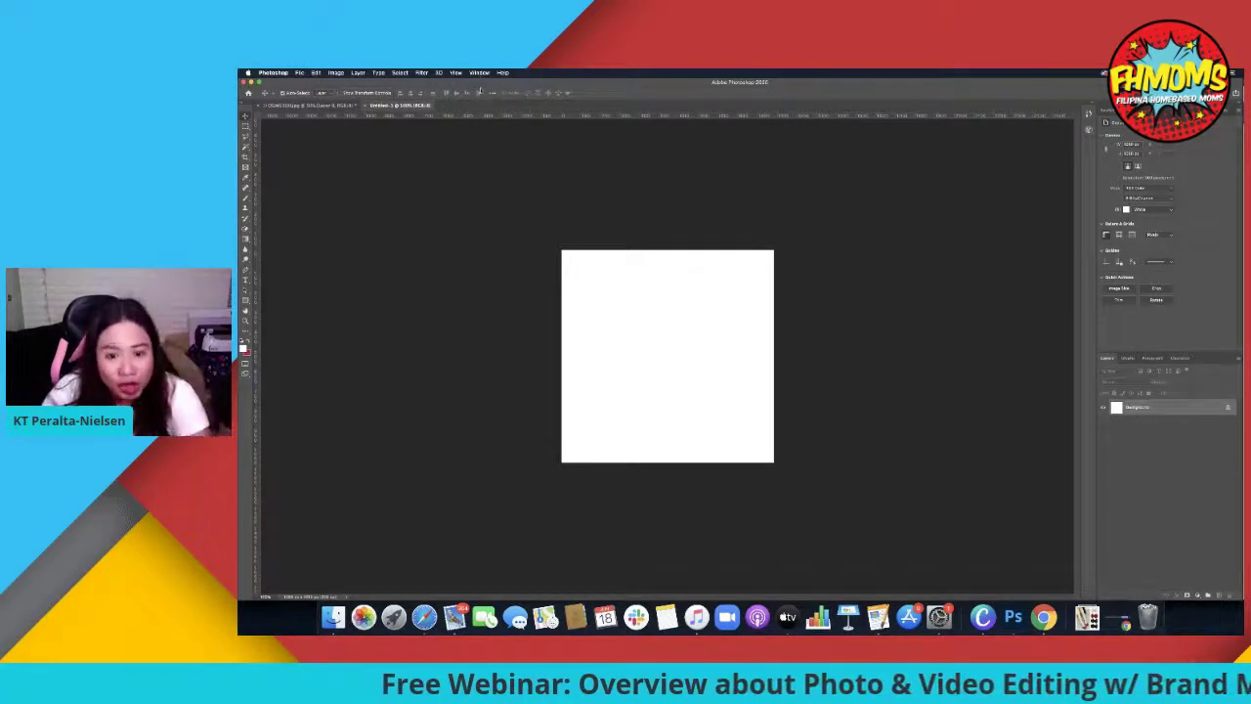
Place the image with colourful paint blotches from the FHMOMS demo folder into the blank square document
{"action": "left_click", "coordinate": [300, 73]}
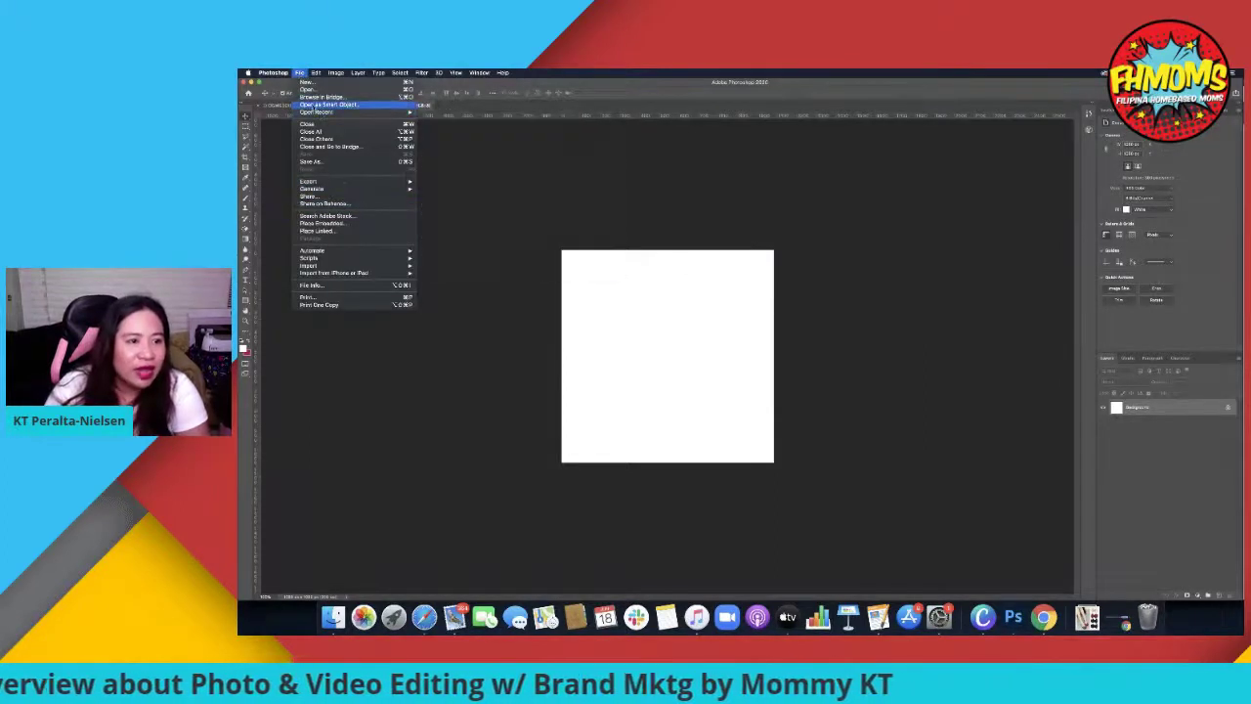
{"action": "left_click", "coordinate": [309, 89]}
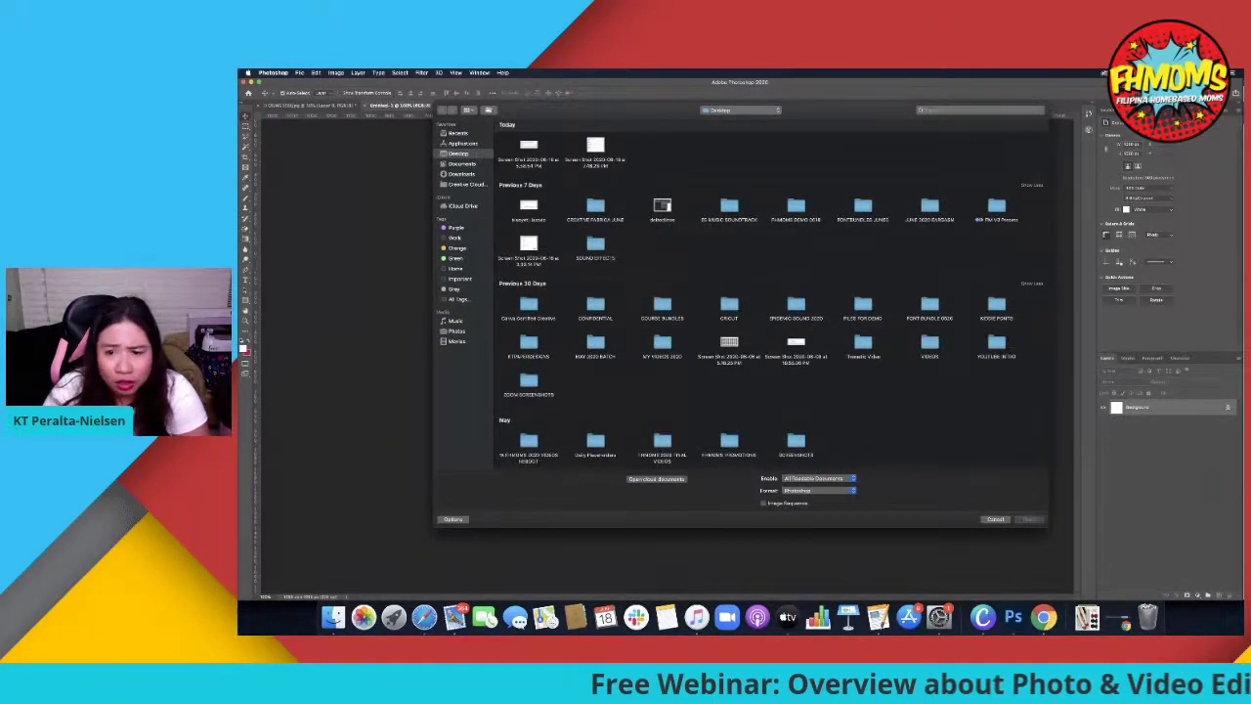
{"action": "double_click", "coordinate": [796, 205]}
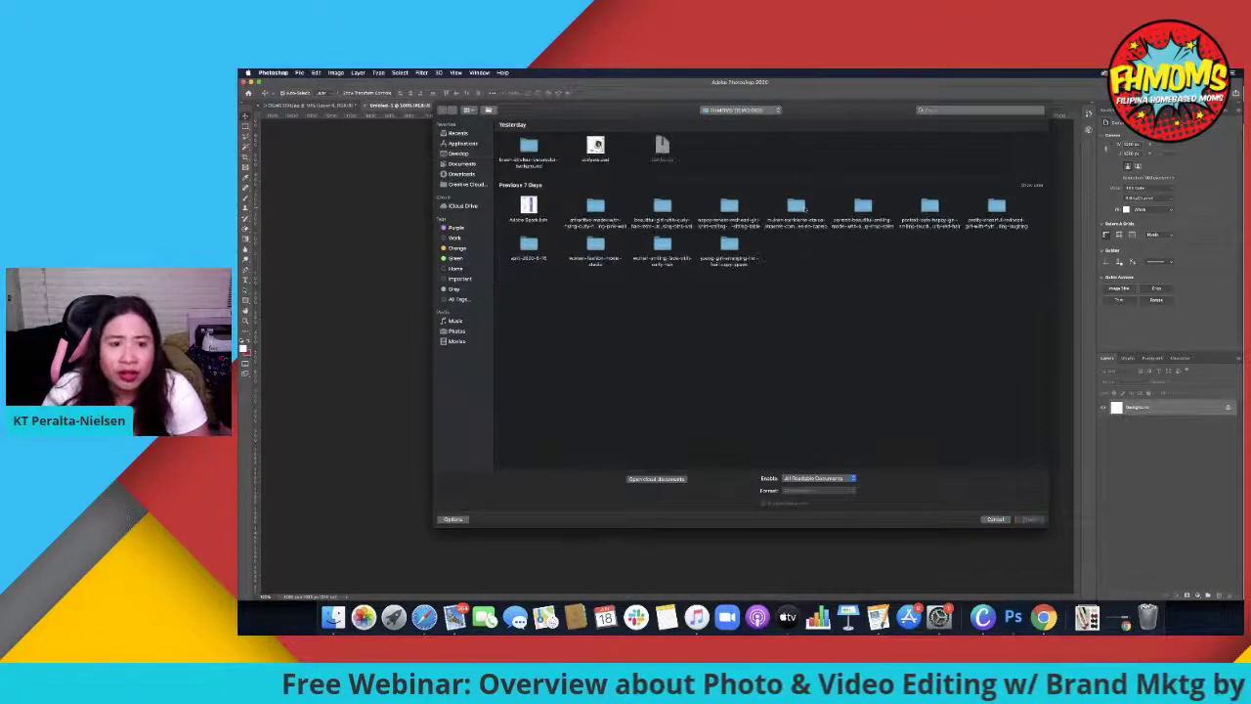
{"action": "double_click", "coordinate": [528, 147]}
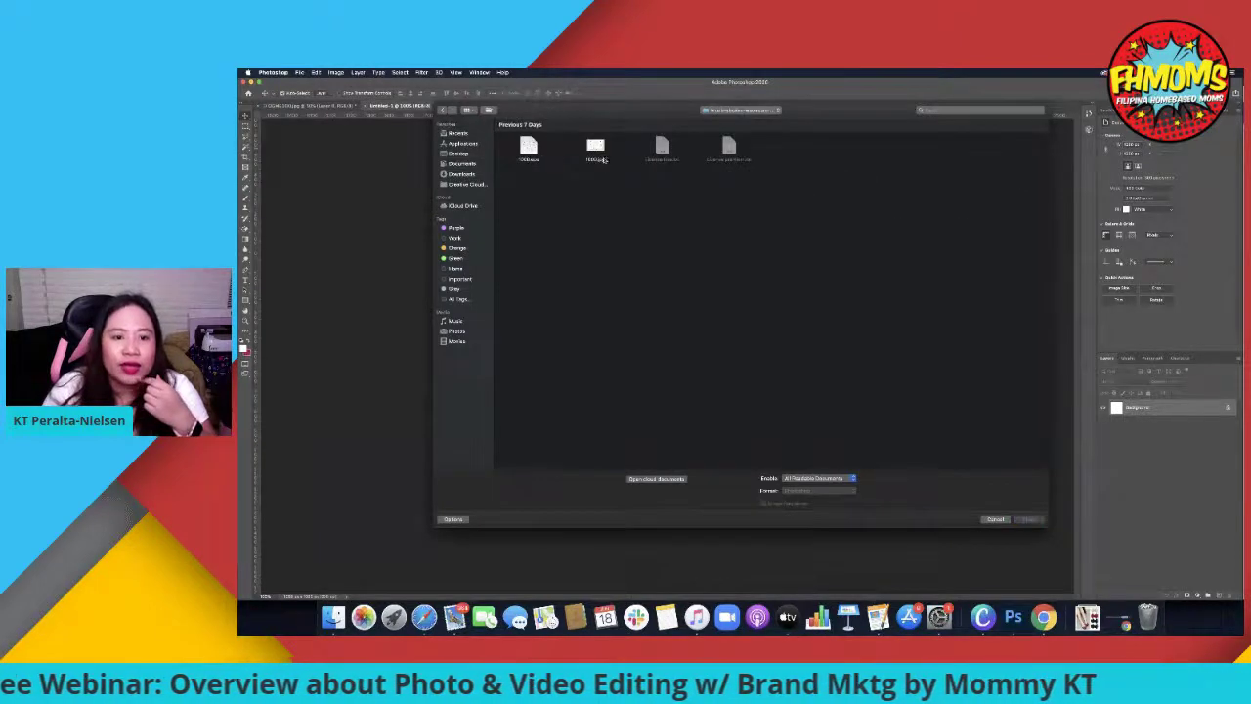
{"action": "double_click", "coordinate": [596, 146]}
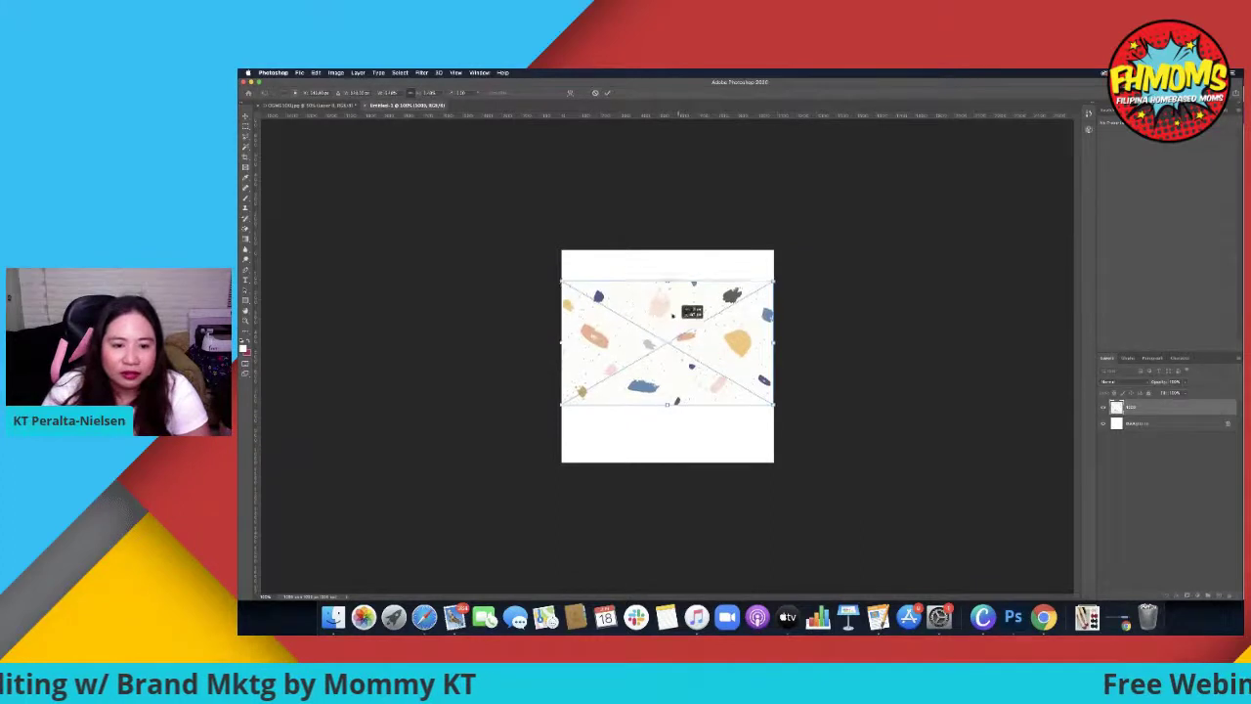
Enlarge and reposition the placed paint-blotch image so it fills the whole square canvas
{"action": "left_click_drag", "start_coordinate": [766, 375], "coordinate": [935, 482]}
{"action": "left_click_drag", "start_coordinate": [715, 344], "coordinate": [646, 329]}
{"action": "key", "text": "Return"}
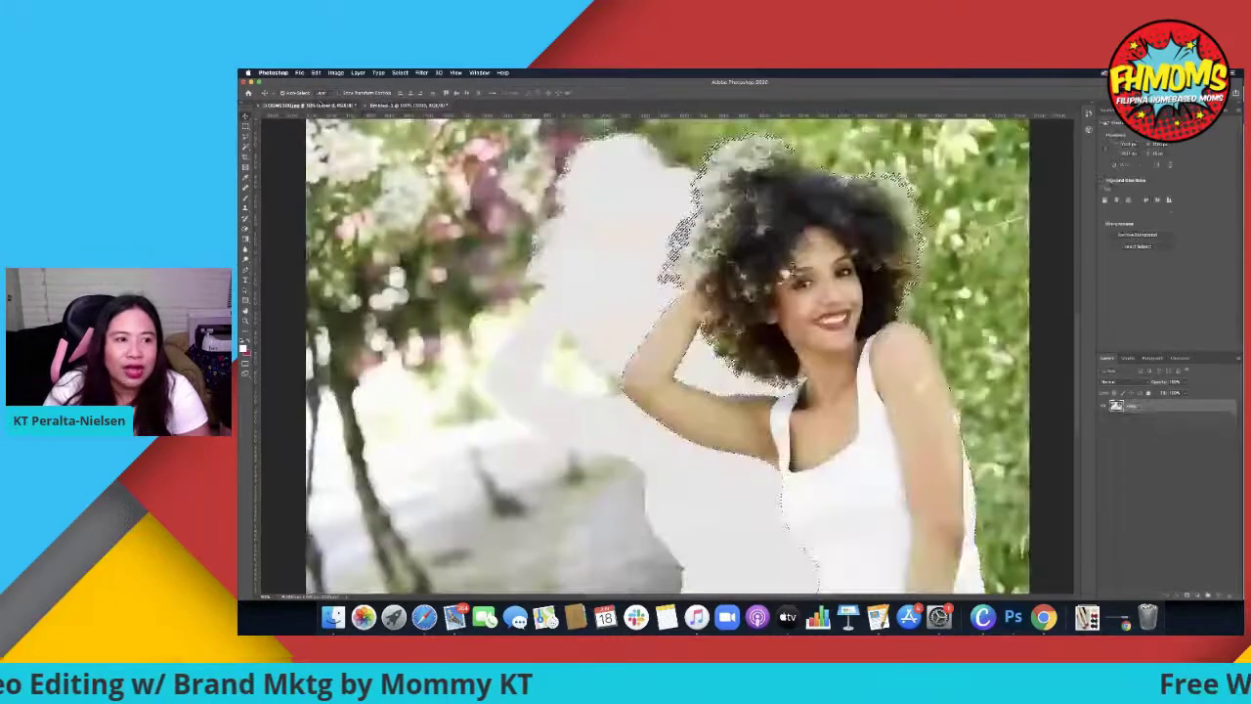
Transfer the selected woman from the garden photo into the square document as a layer above the pattern
{"action": "left_click", "coordinate": [308, 105]}
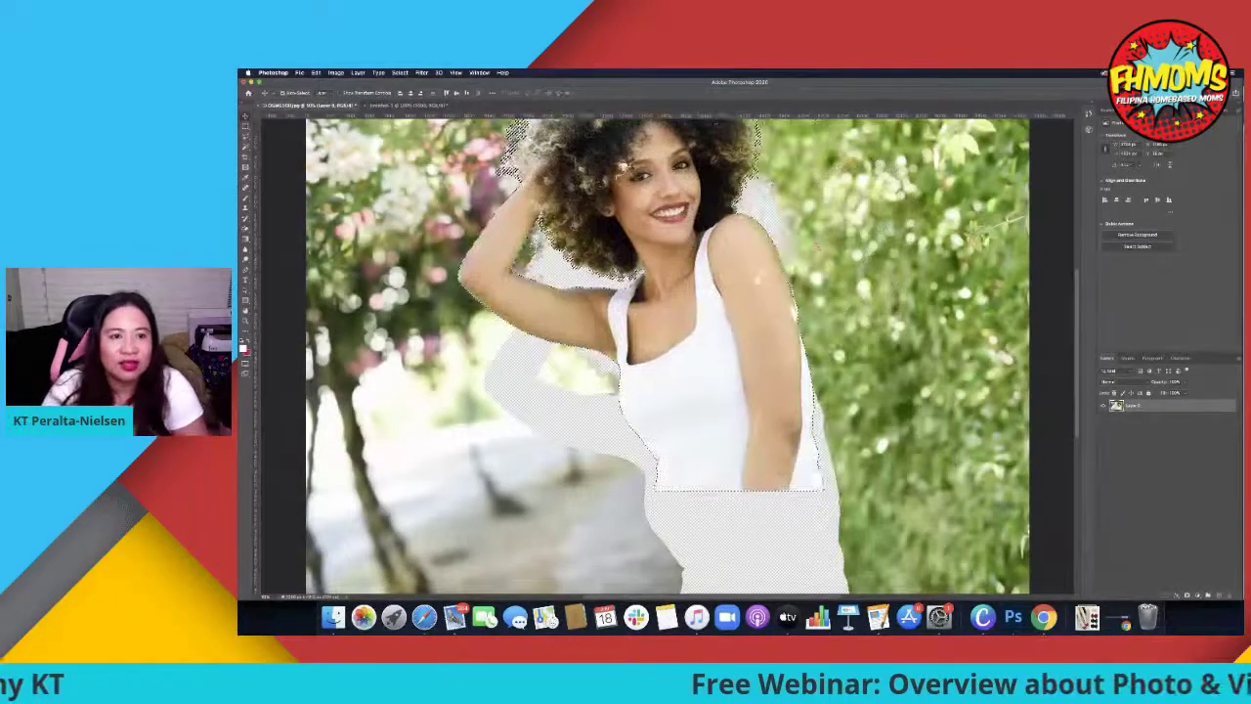
{"action": "key", "text": "ctrl+Tab"}
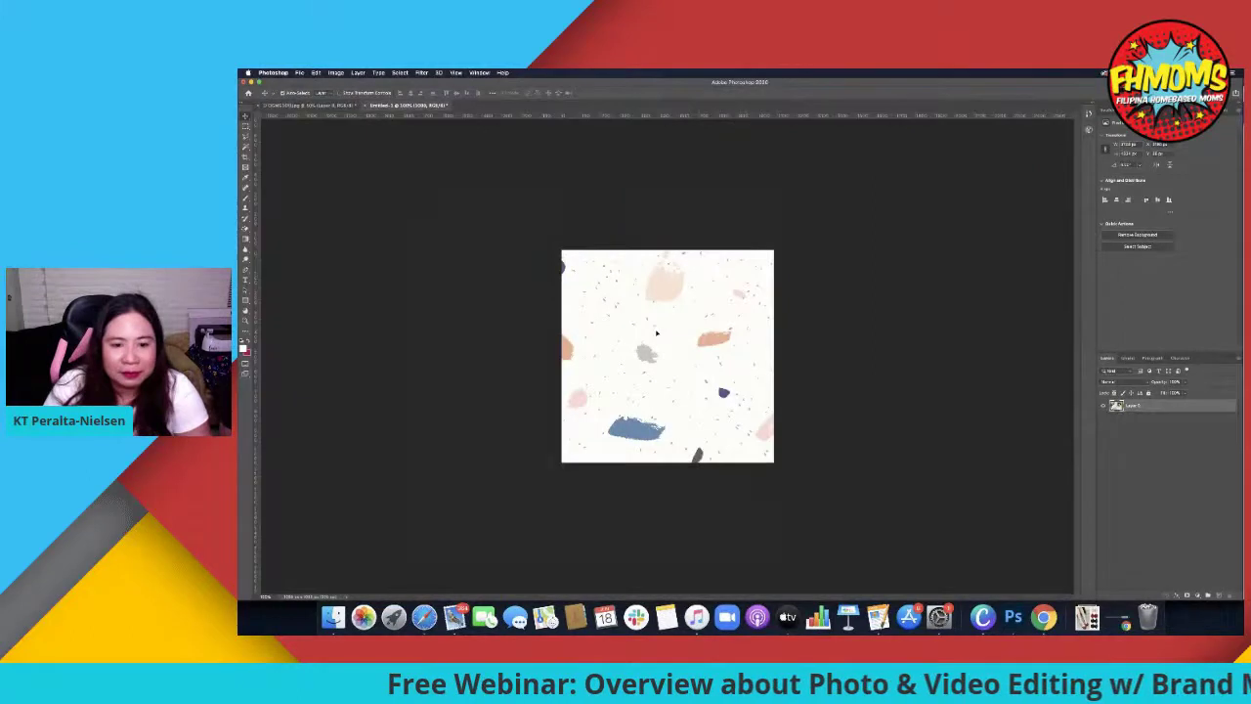
{"action": "key", "text": "ctrl+v"}
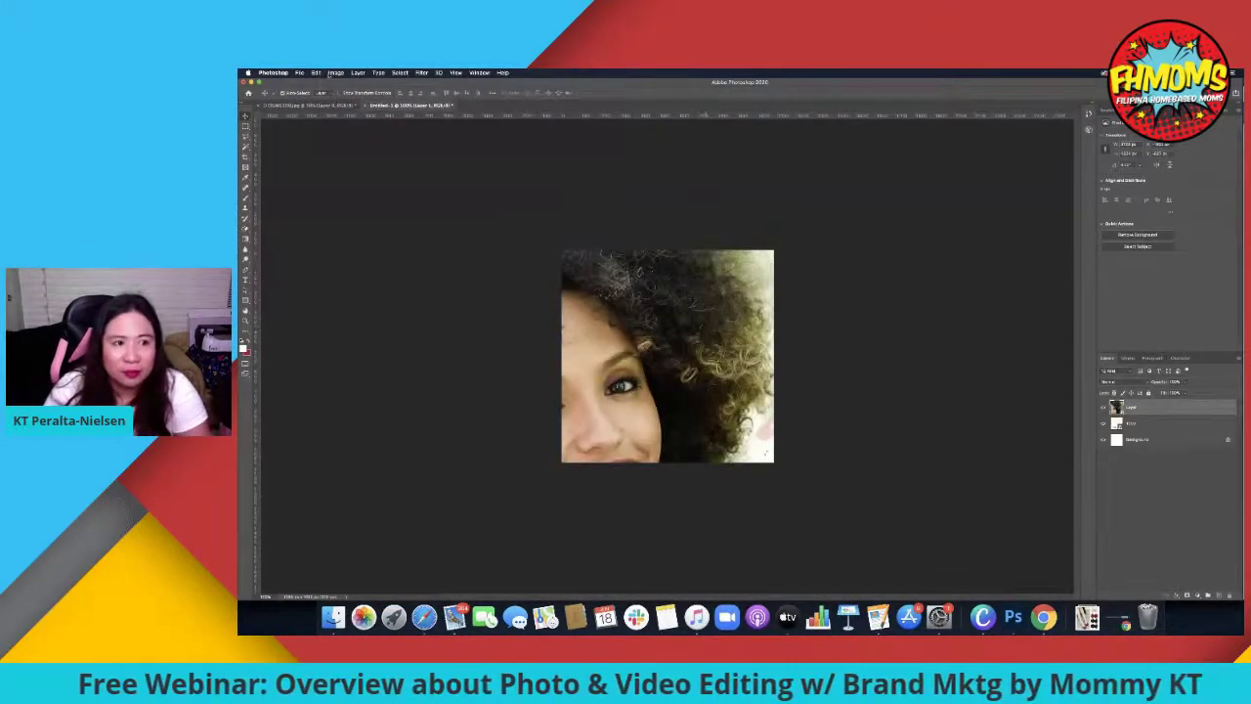
Free-transform the woman's cutout, scaling it down until her head and torso fit on the square canvas
{"action": "left_click", "coordinate": [317, 73]}
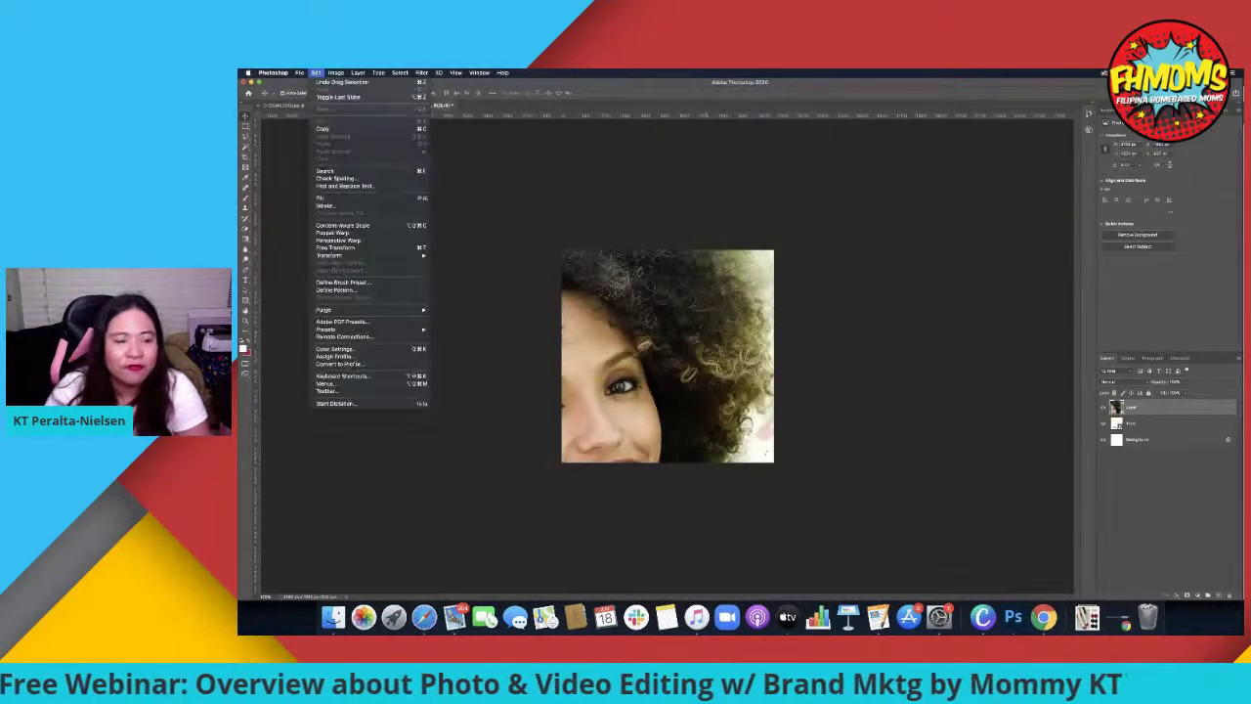
{"action": "left_click", "coordinate": [355, 249]}
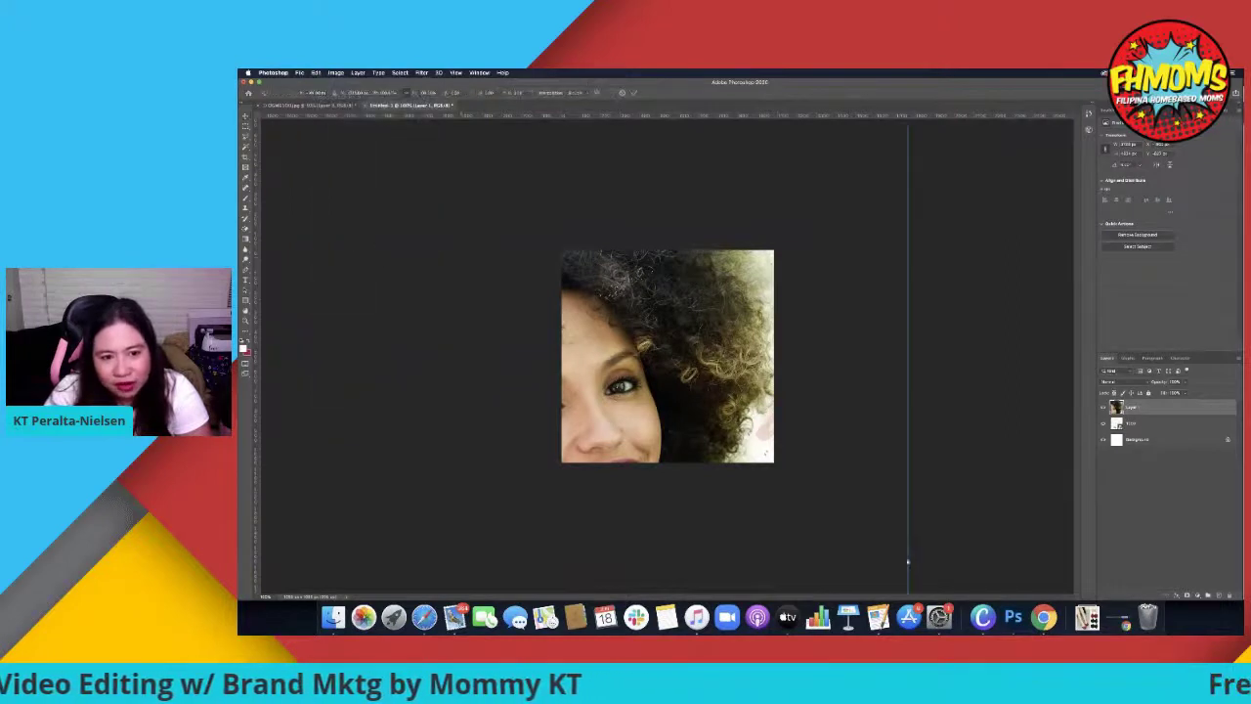
{"action": "left_click_drag", "start_coordinate": [907, 562], "coordinate": [695, 279]}
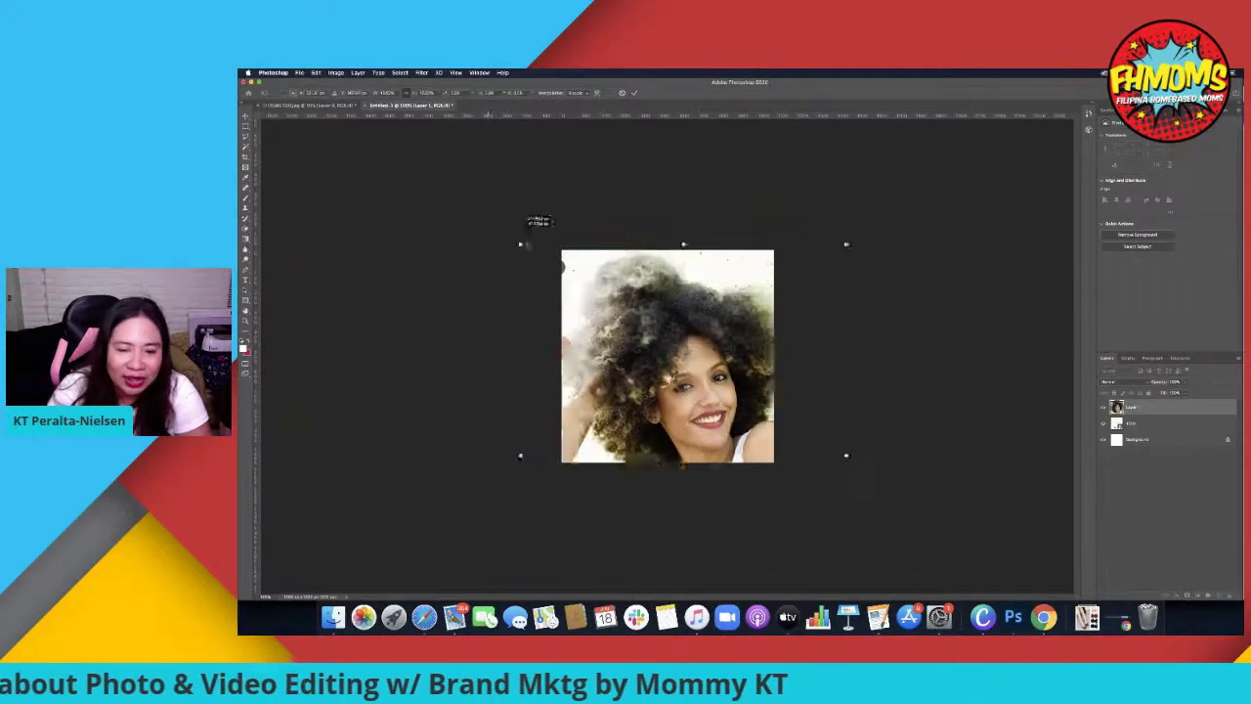
{"action": "left_click_drag", "start_coordinate": [722, 353], "coordinate": [694, 304]}
{"action": "left_click_drag", "start_coordinate": [558, 240], "coordinate": [615, 307]}
{"action": "left_click_drag", "start_coordinate": [713, 440], "coordinate": [688, 383]}
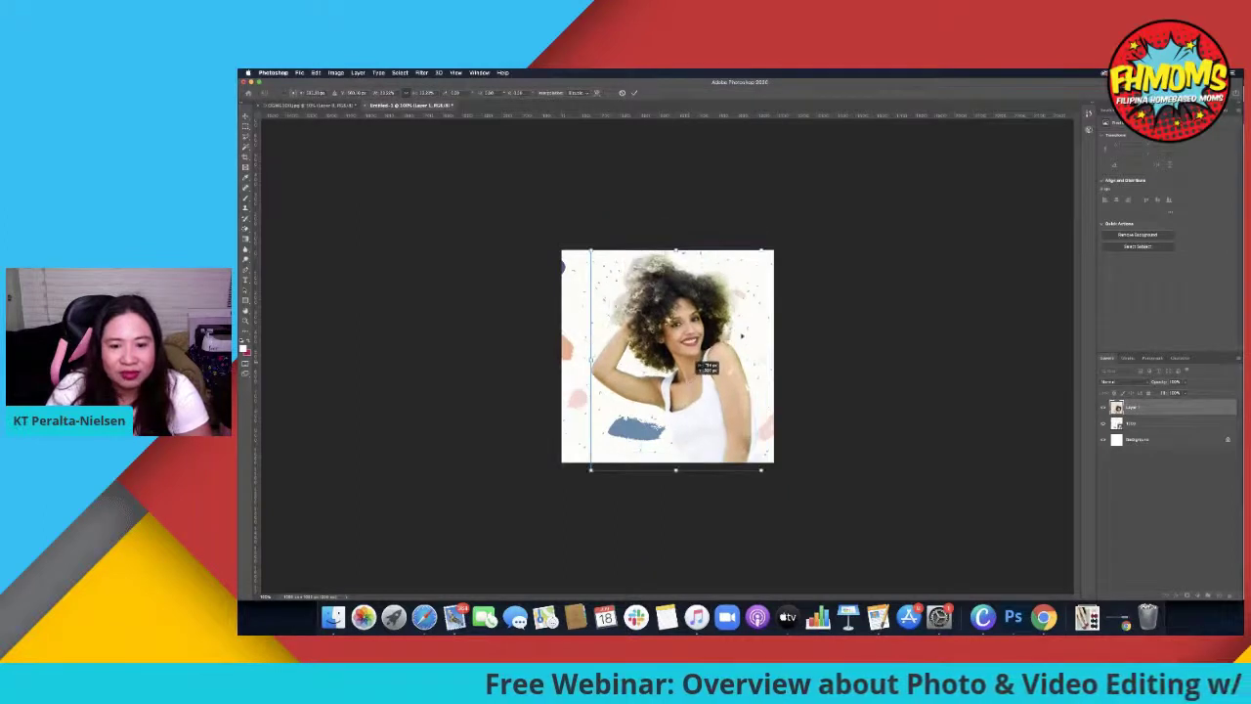
Shrink the woman's cutout slightly, align its base with the canvas's lower edge just right of centre, and apply the transform
{"action": "left_click_drag", "start_coordinate": [760, 250], "coordinate": [755, 256]}
{"action": "left_click_drag", "start_coordinate": [694, 412], "coordinate": [697, 366]}
{"action": "left_click_drag", "start_coordinate": [694, 458], "coordinate": [711, 463]}
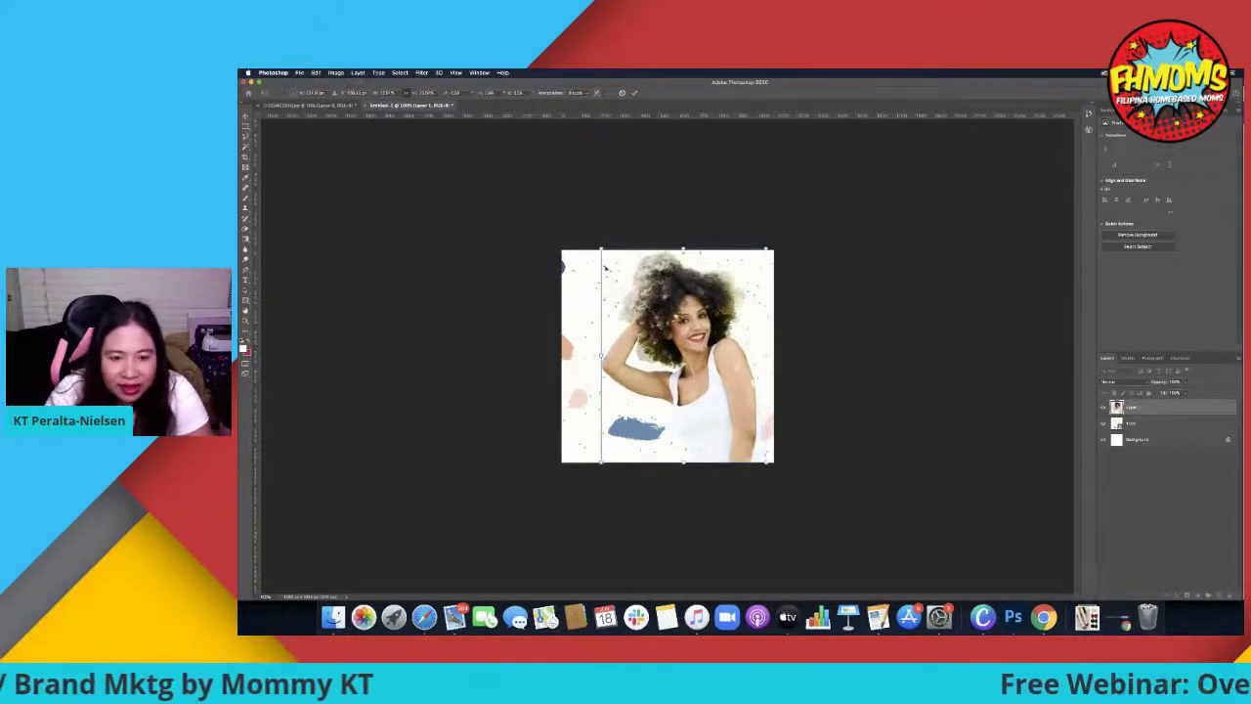
{"action": "left_click_drag", "start_coordinate": [601, 250], "coordinate": [615, 265]}
{"action": "mouse_move", "coordinate": [705, 401]}
{"action": "left_mouse_down"}
{"action": "mouse_move", "coordinate": [684, 395]}
{"action": "mouse_move", "coordinate": [714, 403]}
{"action": "left_mouse_up"}
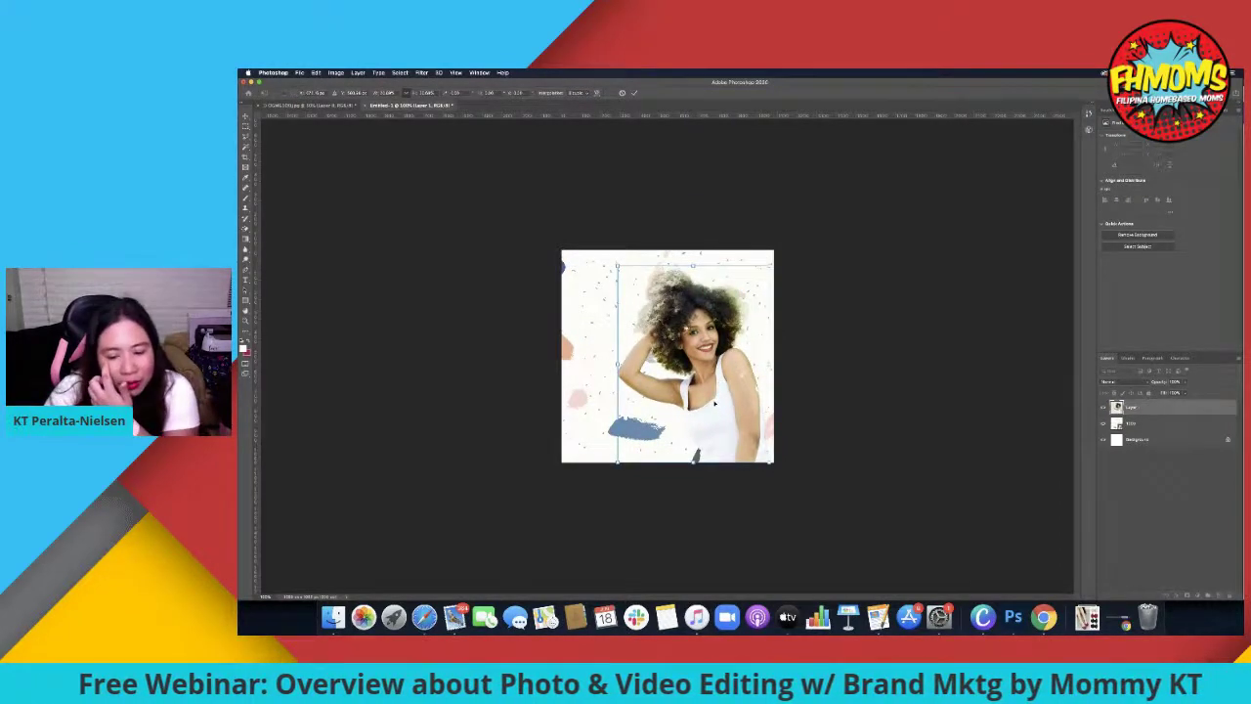
{"action": "mouse_move", "coordinate": [695, 455]}
{"action": "left_mouse_down"}
{"action": "mouse_move", "coordinate": [700, 446]}
{"action": "mouse_move", "coordinate": [693, 453]}
{"action": "left_mouse_up"}
{"action": "left_click_drag", "start_coordinate": [727, 399], "coordinate": [720, 392]}
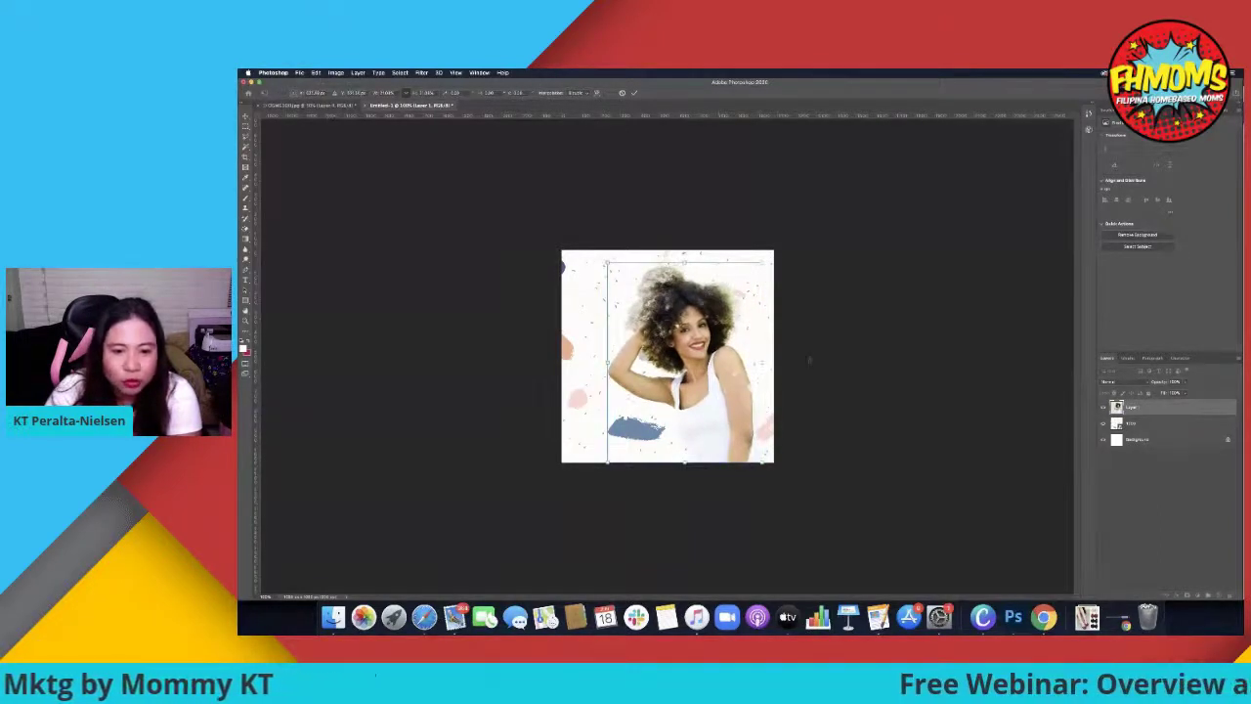
{"action": "left_click_drag", "start_coordinate": [706, 285], "coordinate": [700, 285]}
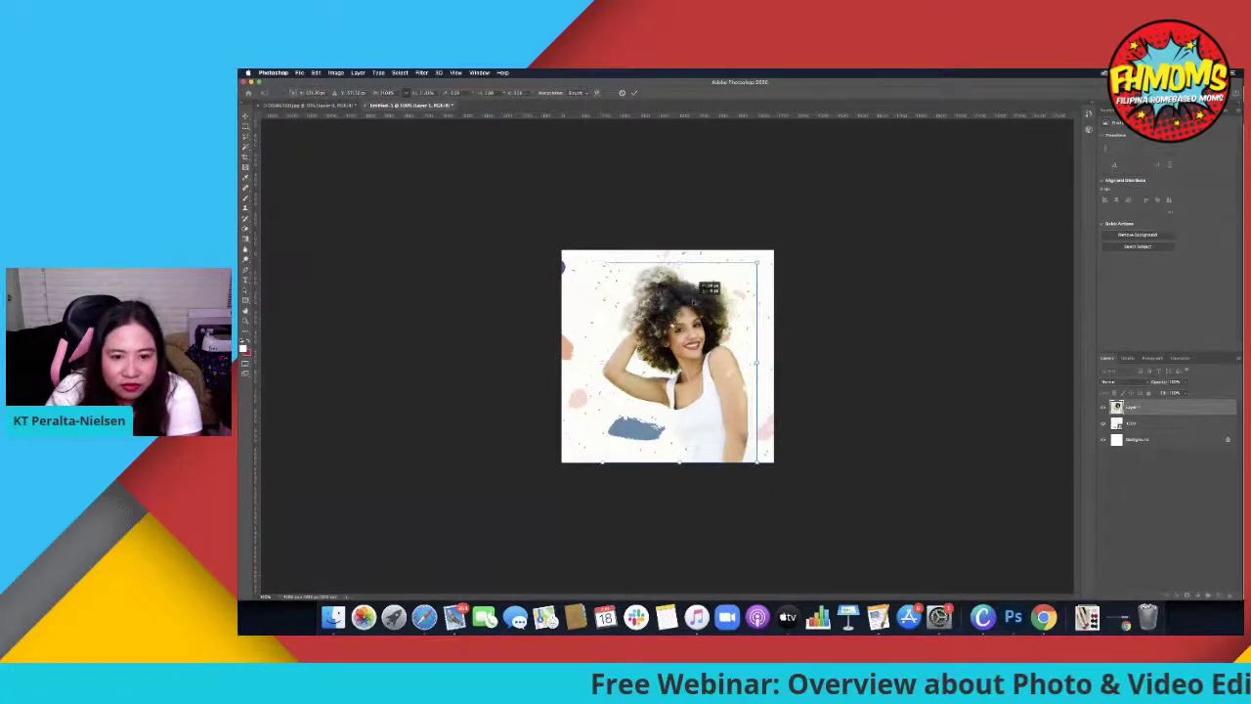
{"action": "key", "text": "Return"}
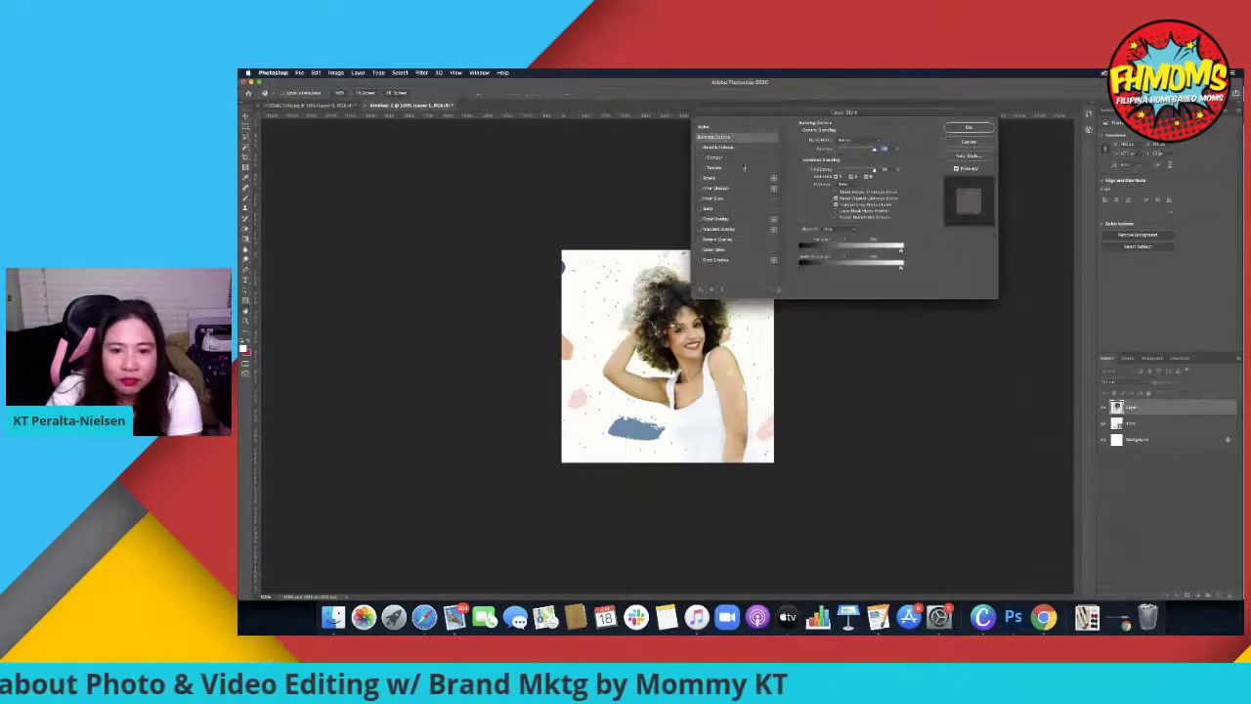
Add a black Multiply drop shadow to the woman's layer with reduced opacity, size and distance, and shift her slightly right
{"action": "left_click", "coordinate": [724, 259]}
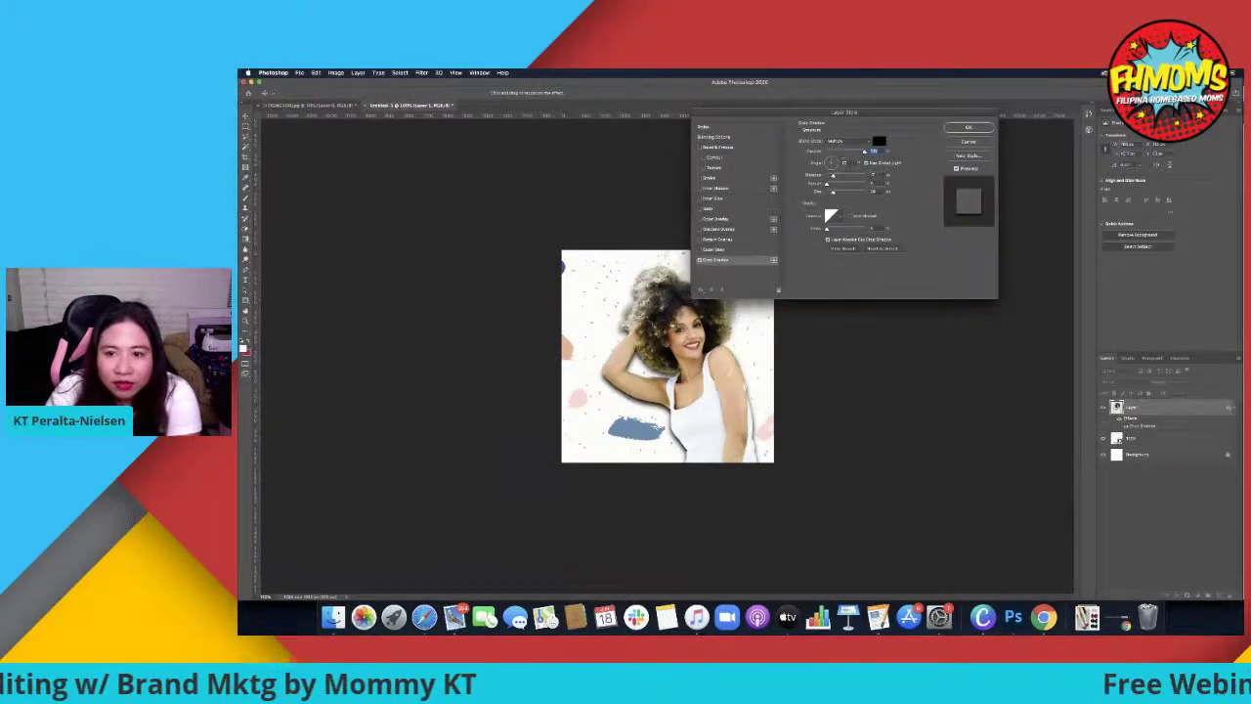
{"action": "left_click_drag", "start_coordinate": [864, 152], "coordinate": [830, 192]}
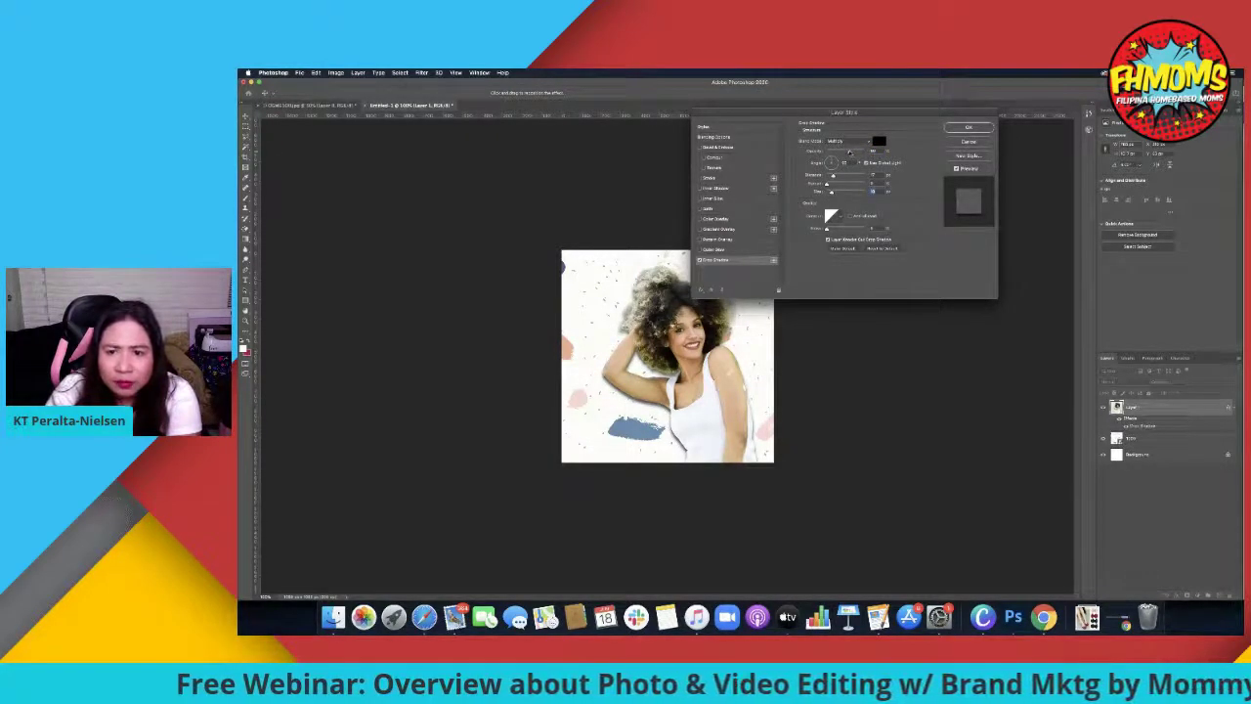
{"action": "left_click_drag", "start_coordinate": [833, 177], "coordinate": [828, 176]}
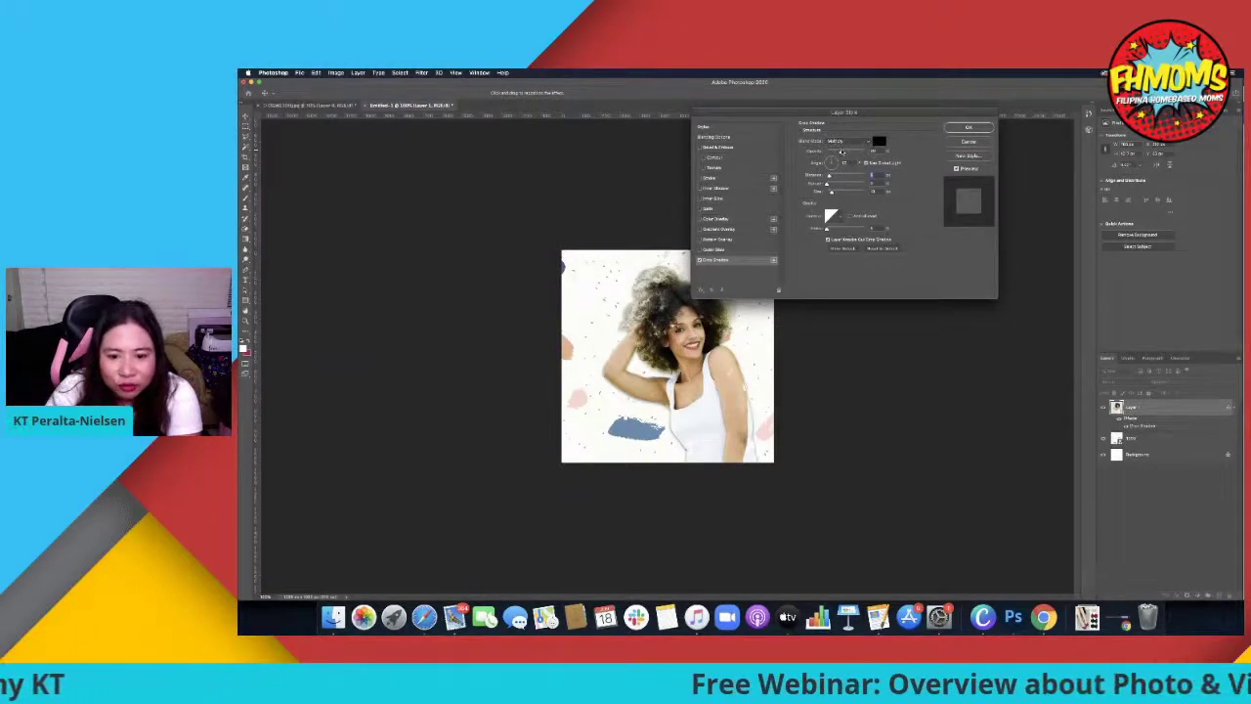
{"action": "left_click", "coordinate": [967, 128]}
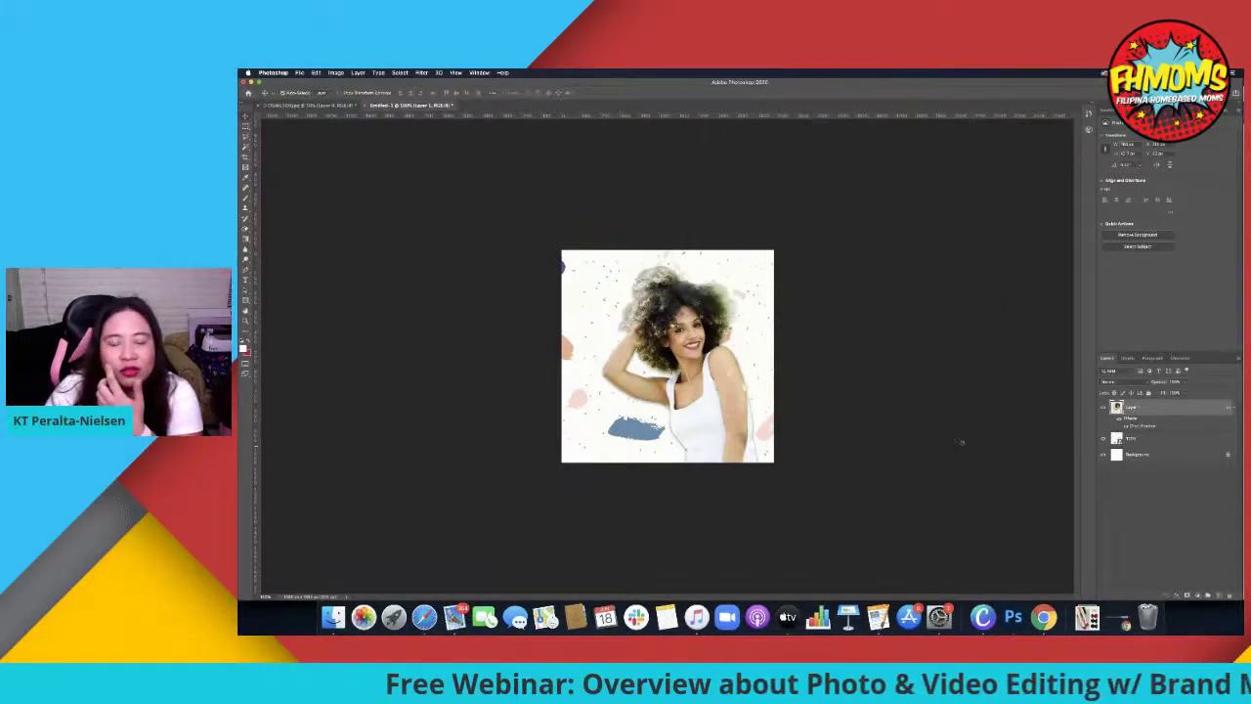
{"action": "left_click_drag", "start_coordinate": [721, 439], "coordinate": [723, 431]}
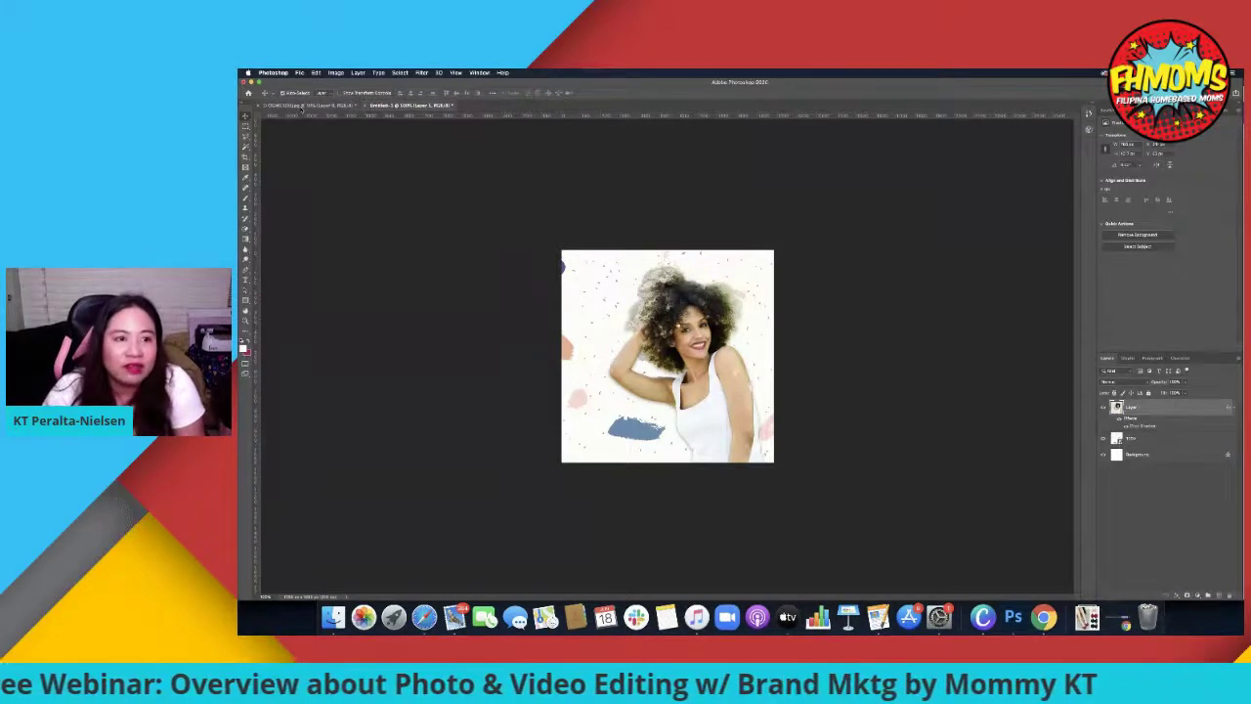
Return to the garden photo document and move the selected woman back over the transparent gap
{"action": "left_click", "coordinate": [303, 106]}
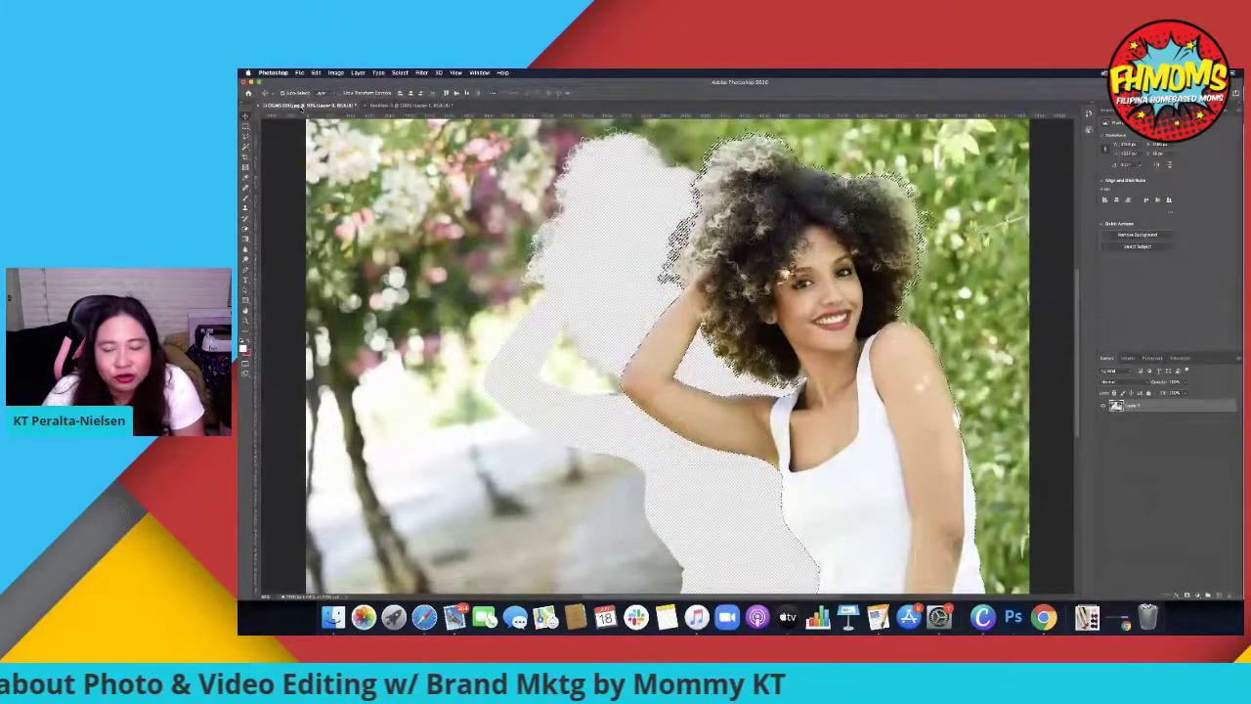
{"action": "left_click_drag", "start_coordinate": [952, 420], "coordinate": [802, 438]}
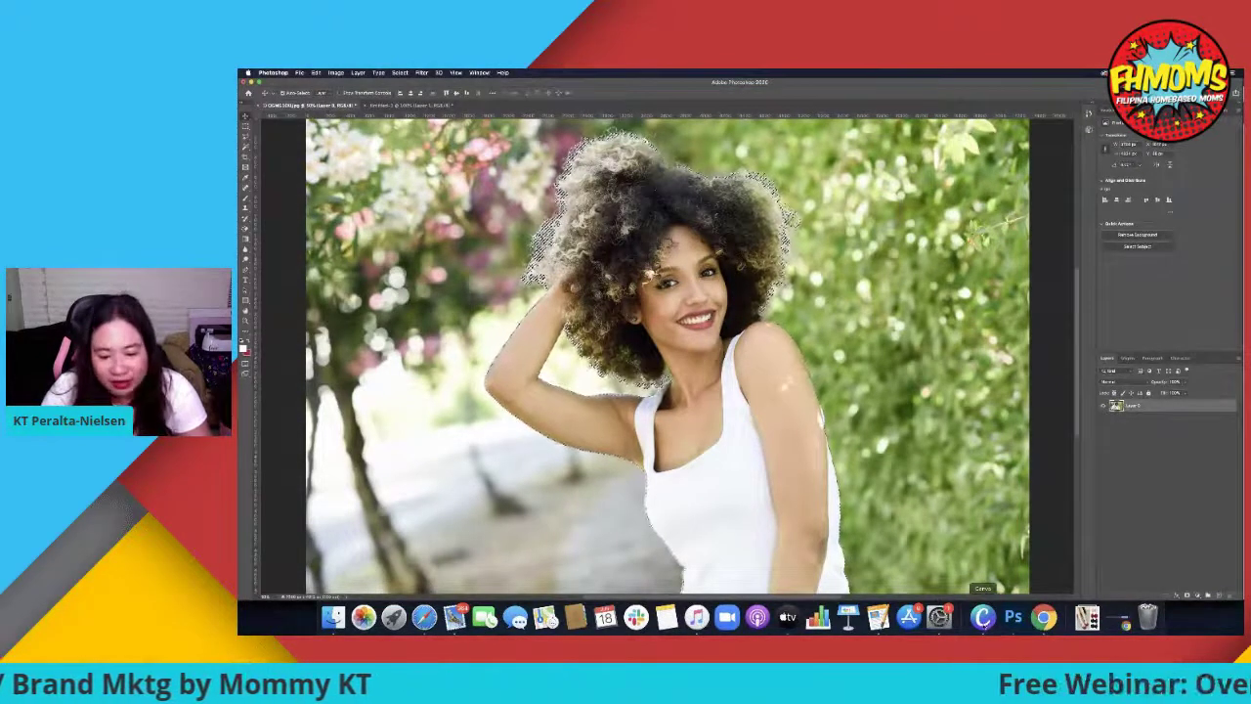
Switch to Safari and open the YouTube home page in a new tab, checking the account menu
{"action": "left_click", "coordinate": [423, 616]}
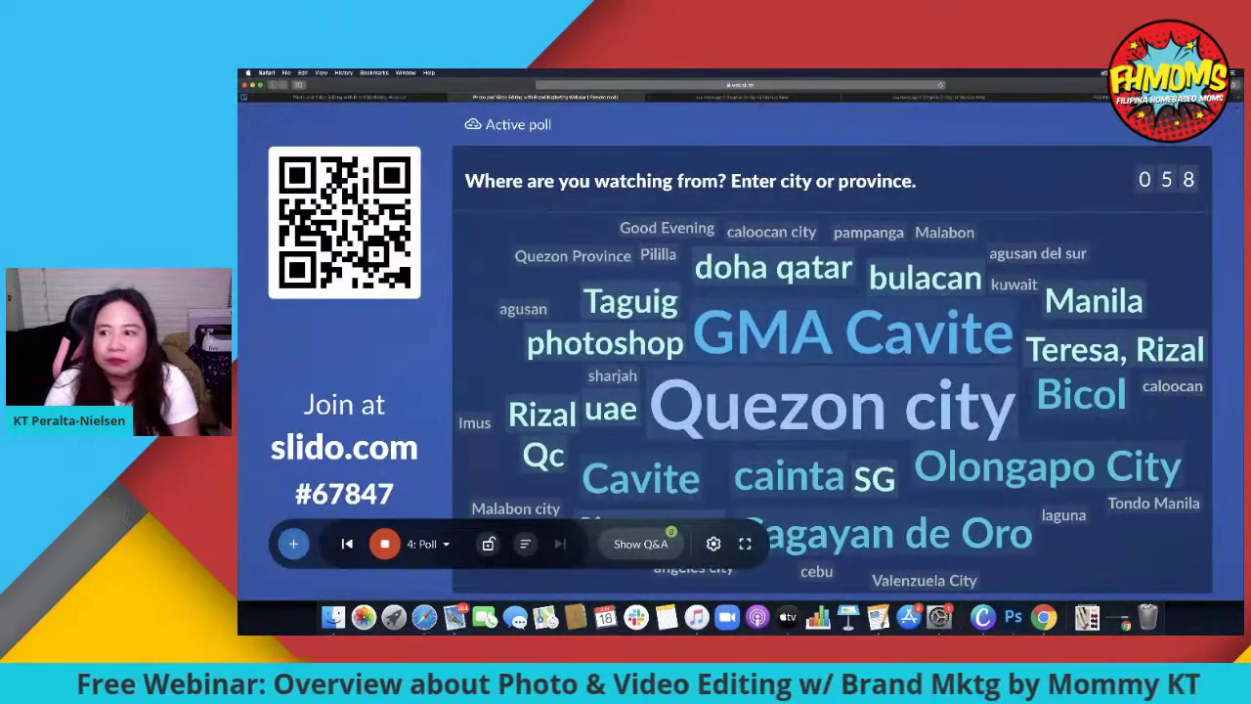
{"action": "key", "text": "super+t"}
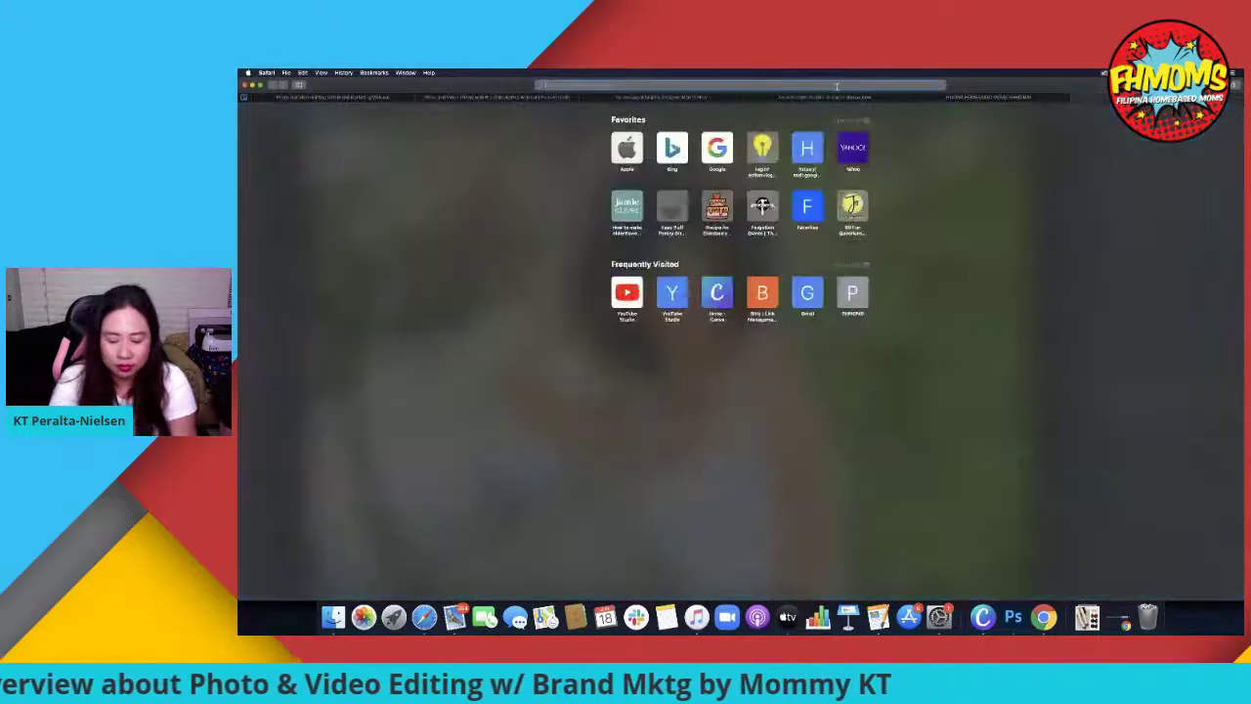
{"action": "type", "text": "studio.youtube.com"}
{"action": "key", "text": "Return"}
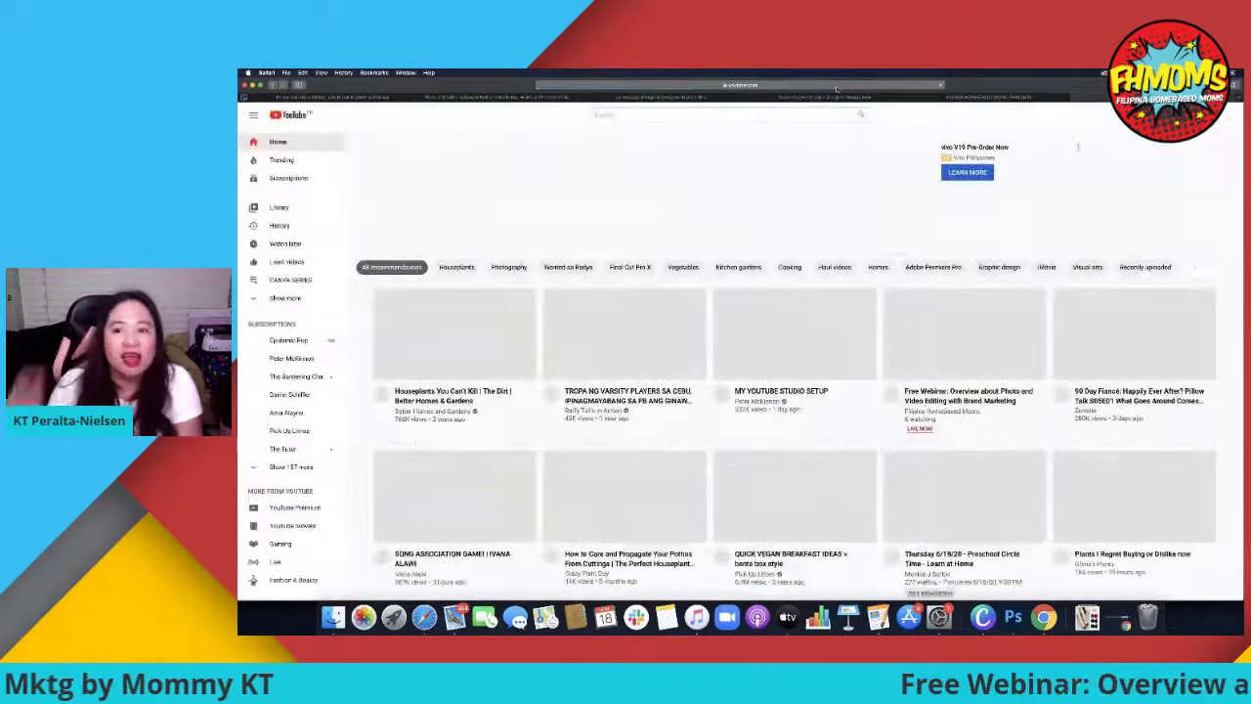
{"action": "left_click", "coordinate": [1223, 115]}
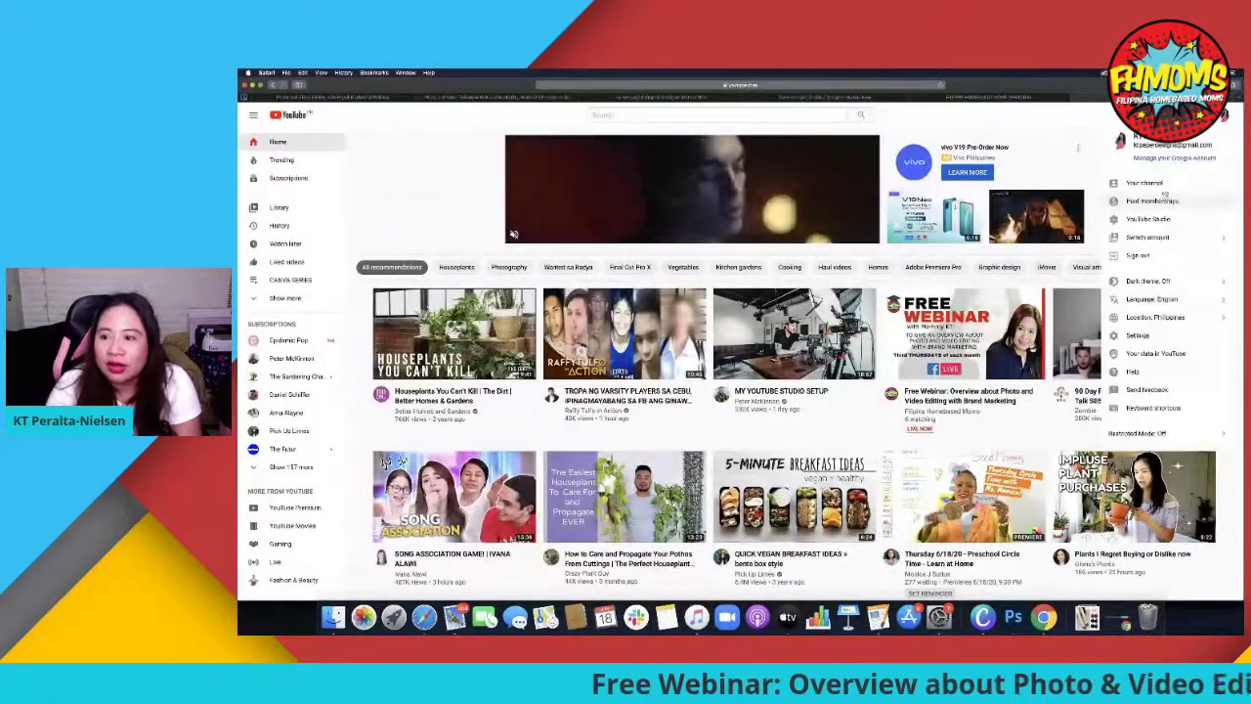
{"action": "left_click", "coordinate": [1095, 176]}
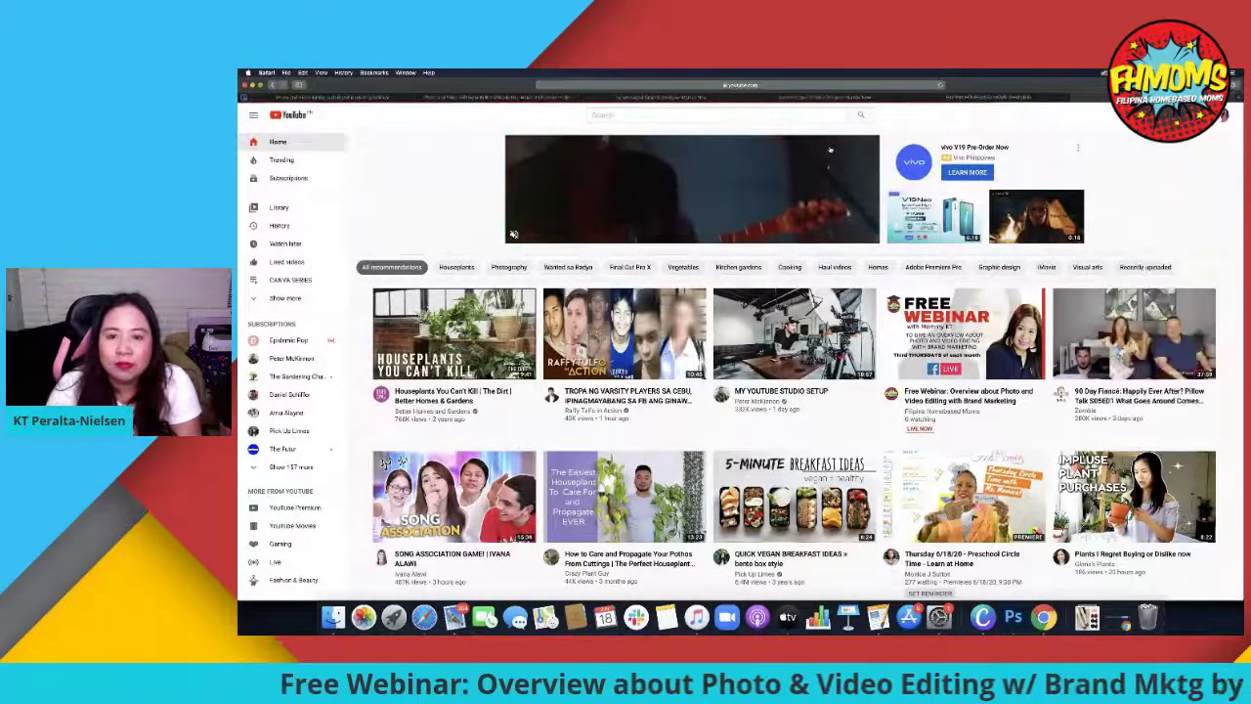